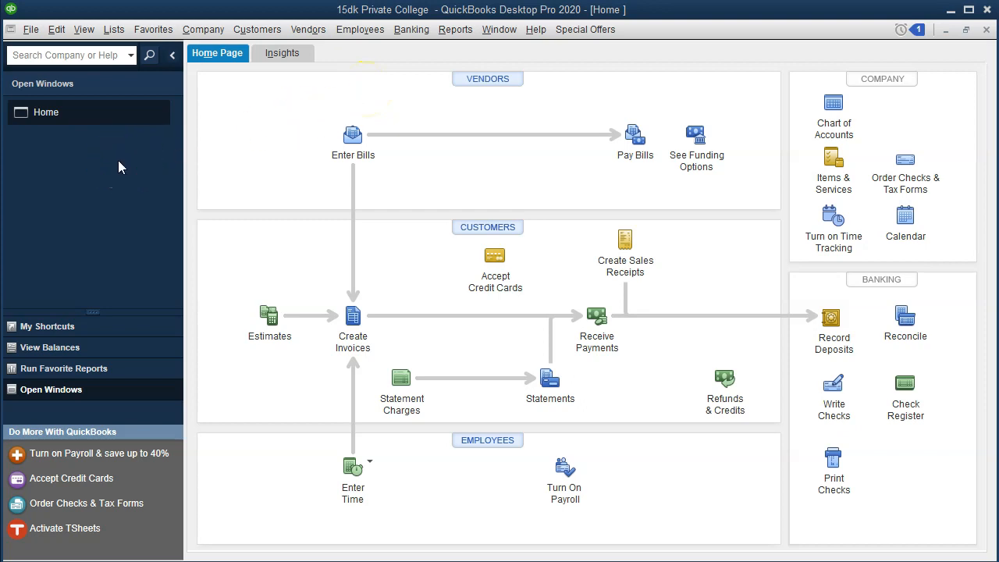
# Show the Open Window List beside the home page.
pyautogui.click(82, 29)
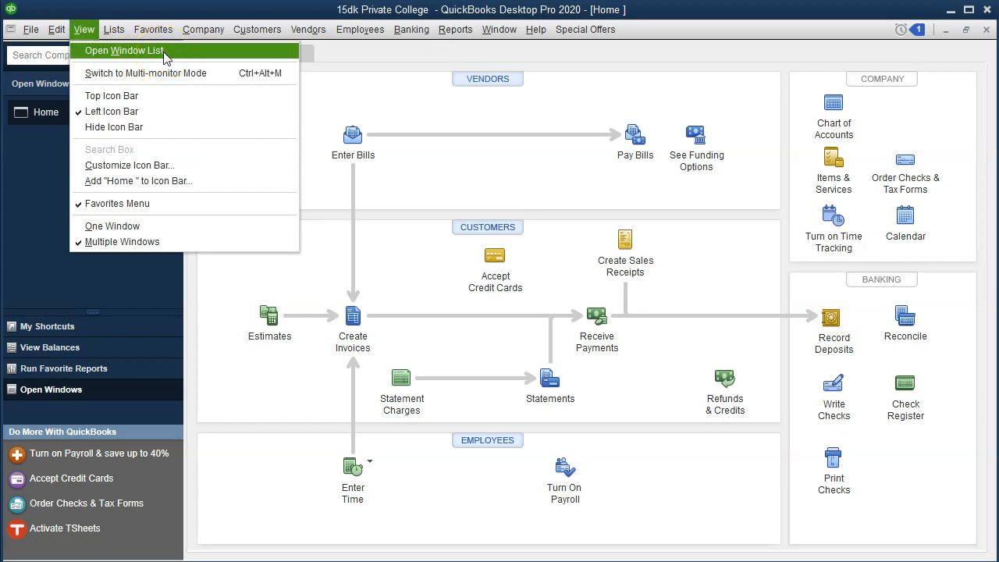
pyautogui.click(164, 51)
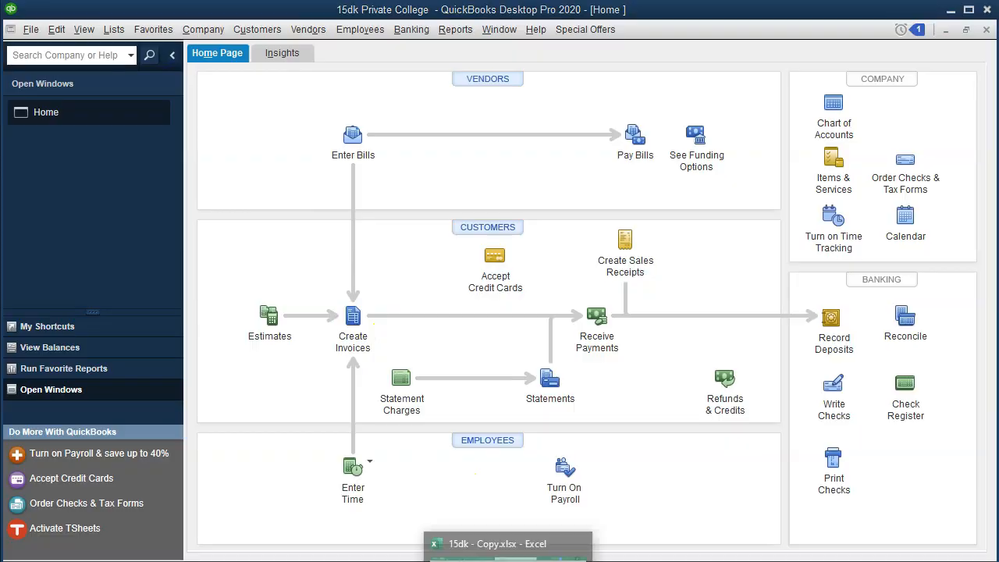
# Switch to the 15dk - Copy.xlsx workbook in Excel and examine the Pledges receivable debit formula in journal entry 2.
pyautogui.click(508, 558)
pyautogui.click(559, 368)
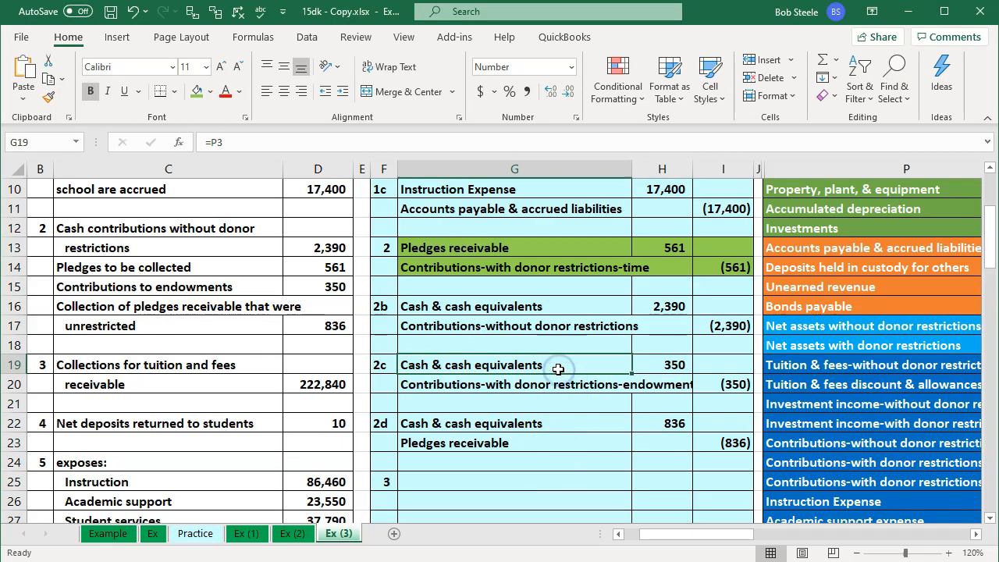
pyautogui.click(654, 246)
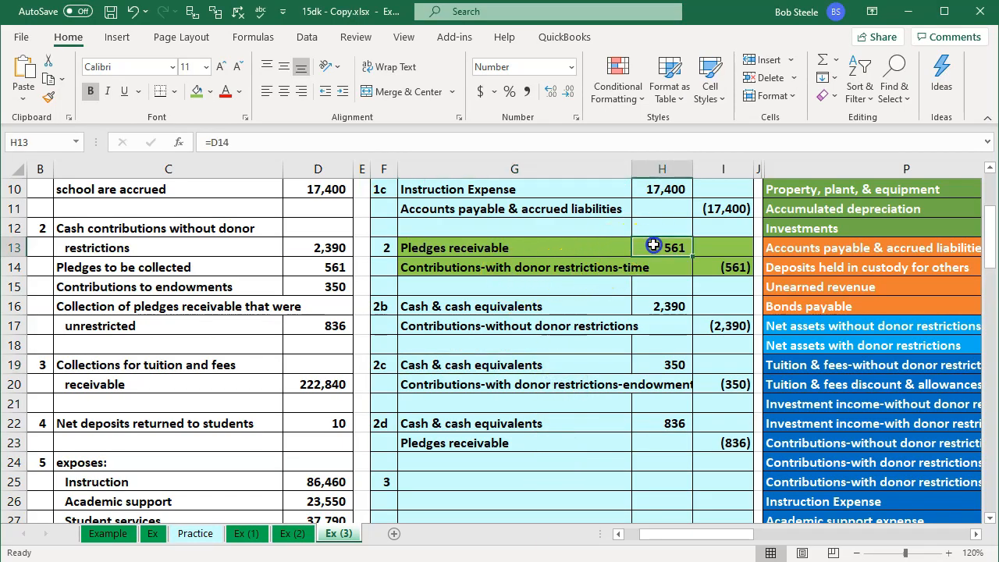
pyautogui.doubleClick(654, 246)
pyautogui.press('Return')
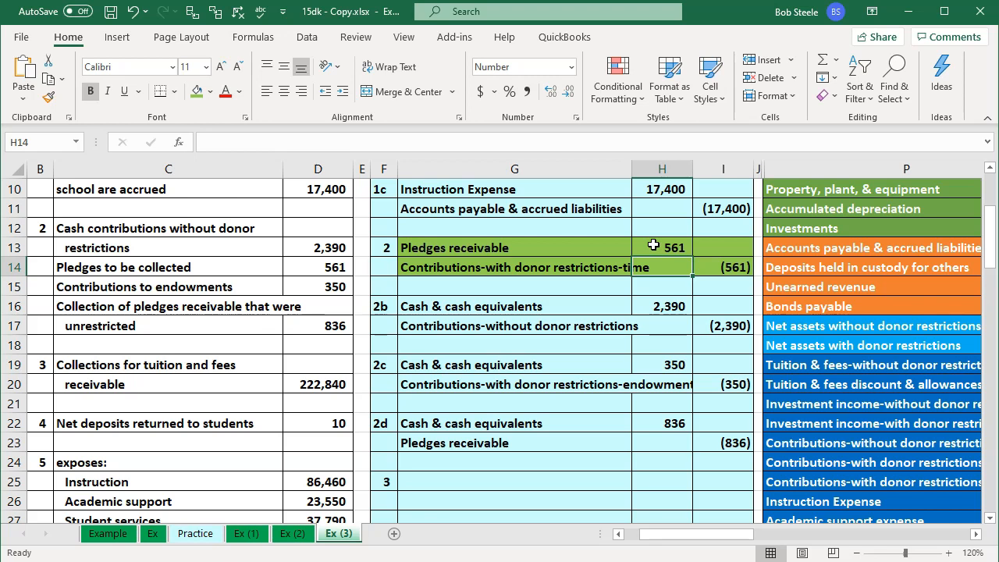
pyautogui.press('Down')
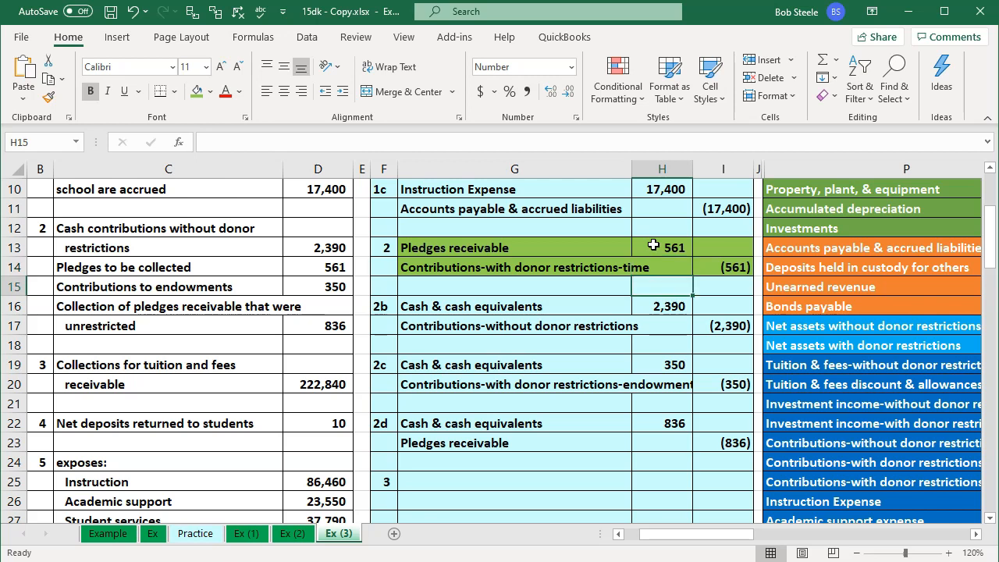
pyautogui.press('Left')
pyautogui.press('Left')
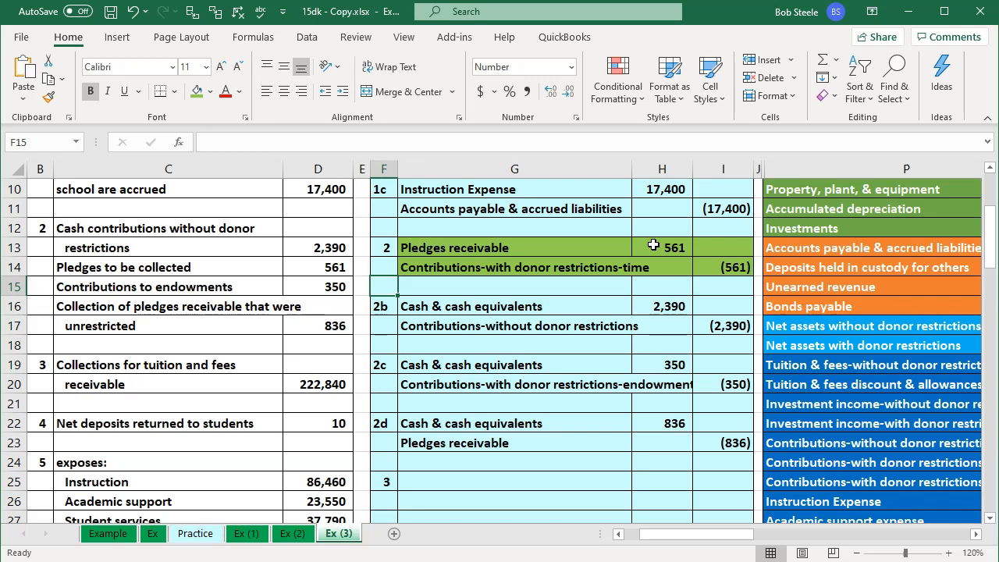
# Post entry 2's Pledges receivable debit to the trial balance by linking ADJ cell R7 to H13.
pyautogui.click(670, 265)
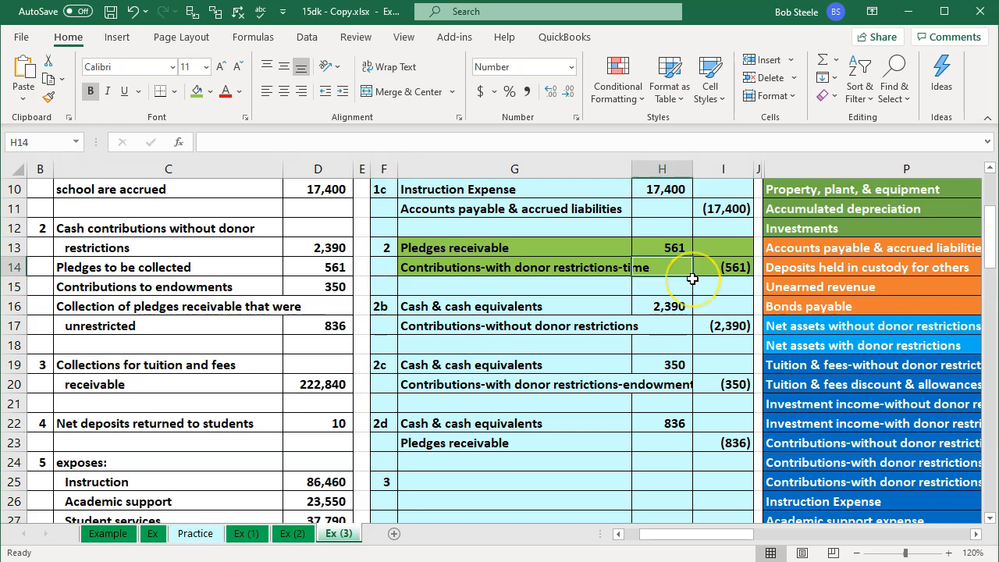
pyautogui.press('Right')
pyautogui.press('Right')
pyautogui.press('Right')
pyautogui.press('Right')
pyautogui.press('Right')
pyautogui.press('Up')
pyautogui.press('Up')
pyautogui.press('Up')
pyautogui.press('Up')
pyautogui.press('Up')
pyautogui.press('Up')
pyautogui.press('Up')
pyautogui.press('Up')
pyautogui.press('Up')
pyautogui.press('Up')
pyautogui.press('Up')
pyautogui.press('Up')
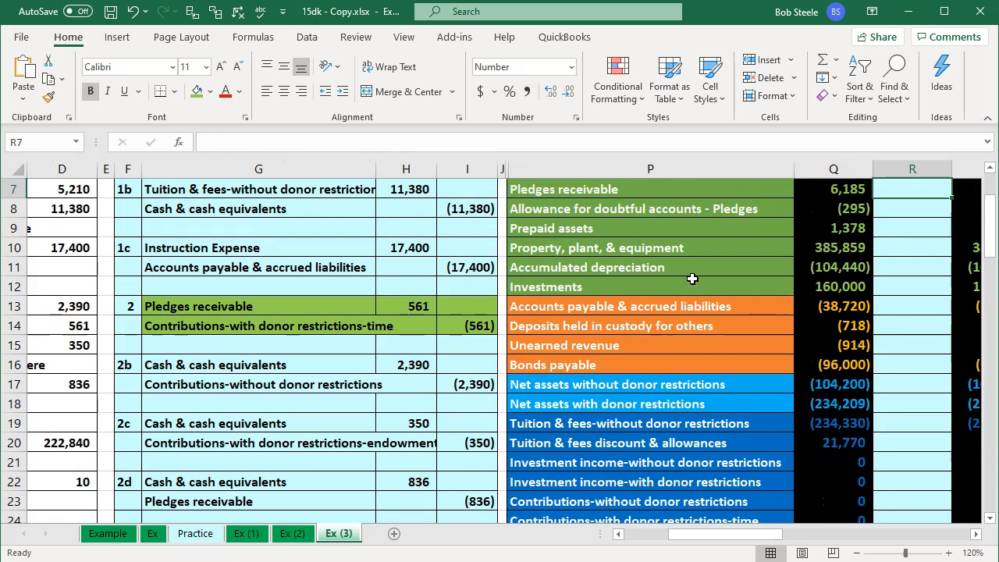
pyautogui.press('Down')
pyautogui.press('Down')
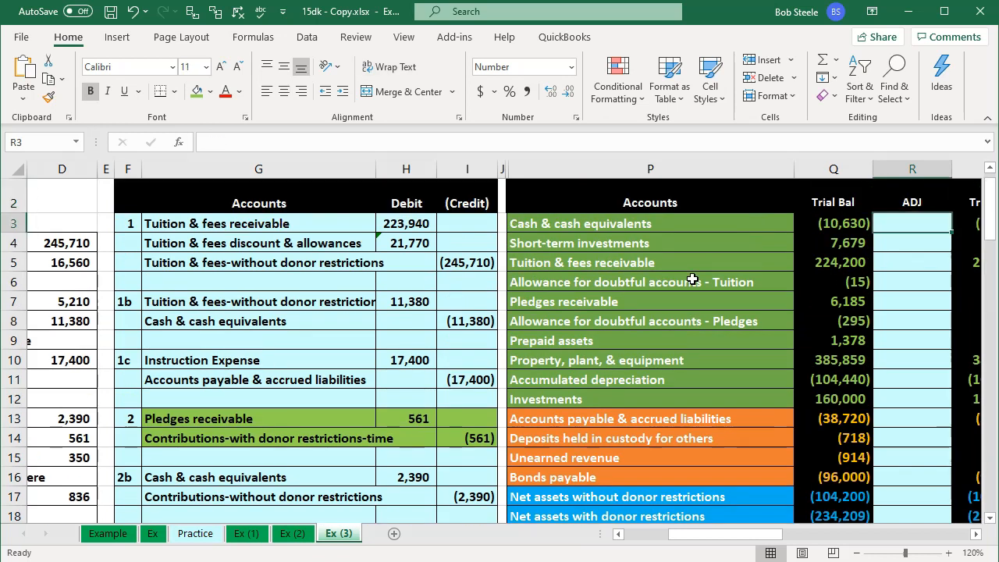
pyautogui.press('Left')
pyautogui.press('Left')
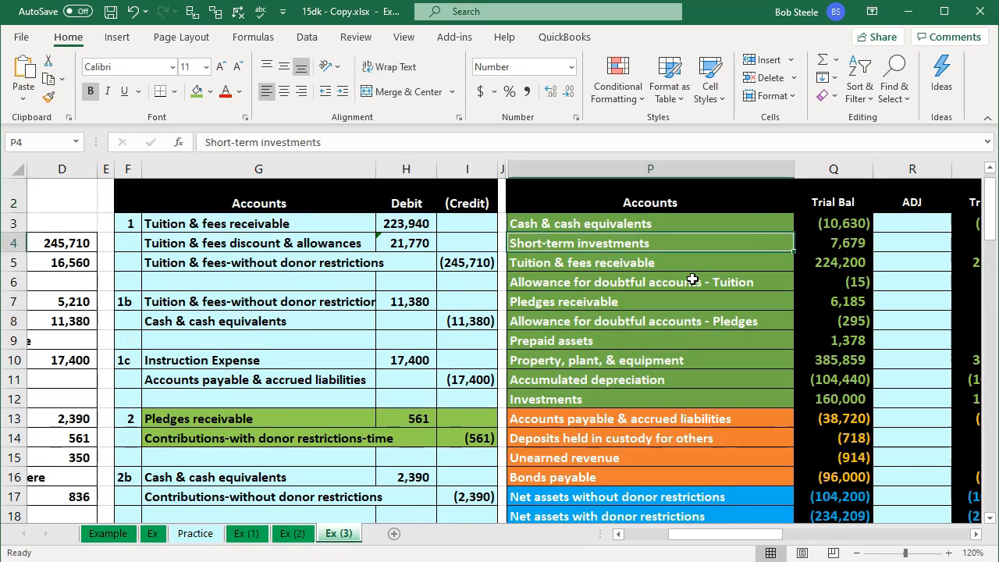
pyautogui.press('Down')
pyautogui.press('Down')
pyautogui.press('Down')
pyautogui.press('Right')
pyautogui.press('Right')
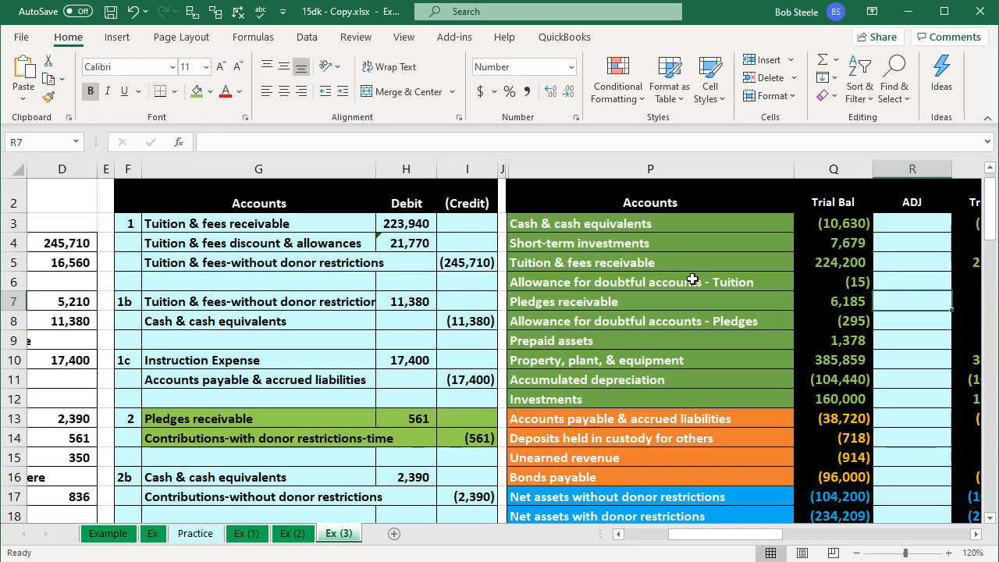
pyautogui.write('=')
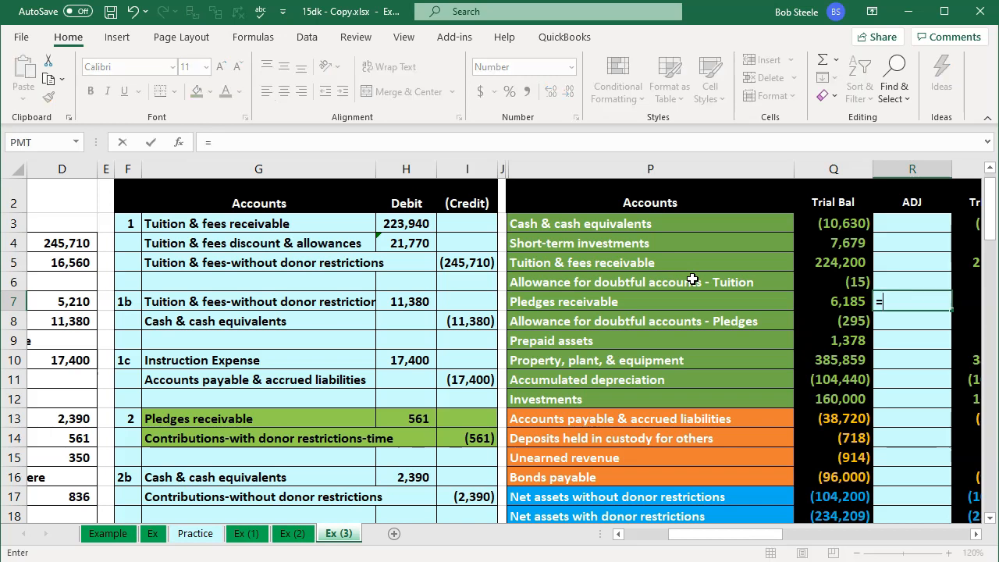
pyautogui.press('Left')
pyautogui.press('Left')
pyautogui.press('Left')
pyautogui.press('Left')
pyautogui.press('Down')
pyautogui.press('Down')
pyautogui.press('Down')
pyautogui.press('Down')
pyautogui.press('Down')
pyautogui.press('Down')
pyautogui.press('Down')
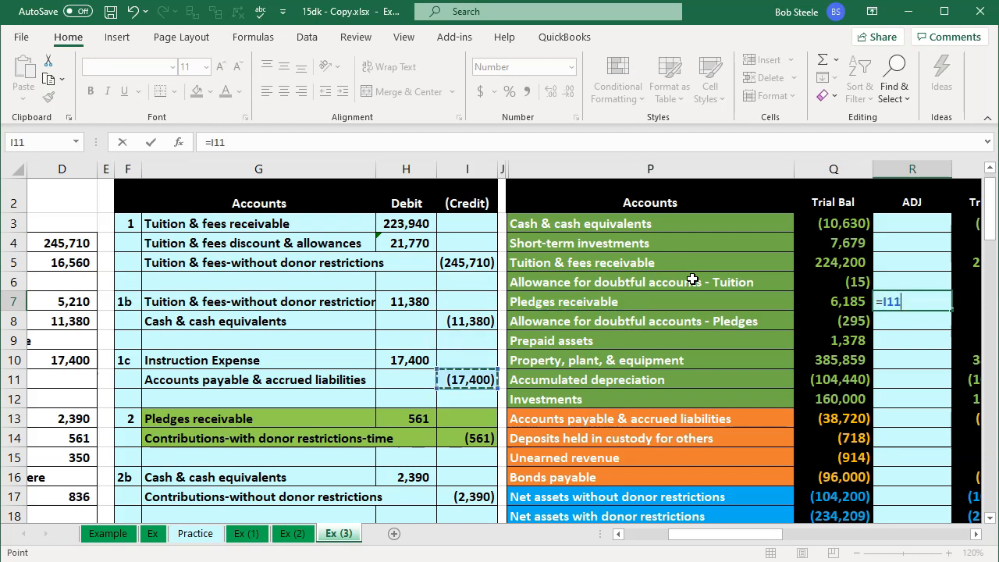
pyautogui.press('Left')
pyautogui.press('Up')
pyautogui.press('Return')
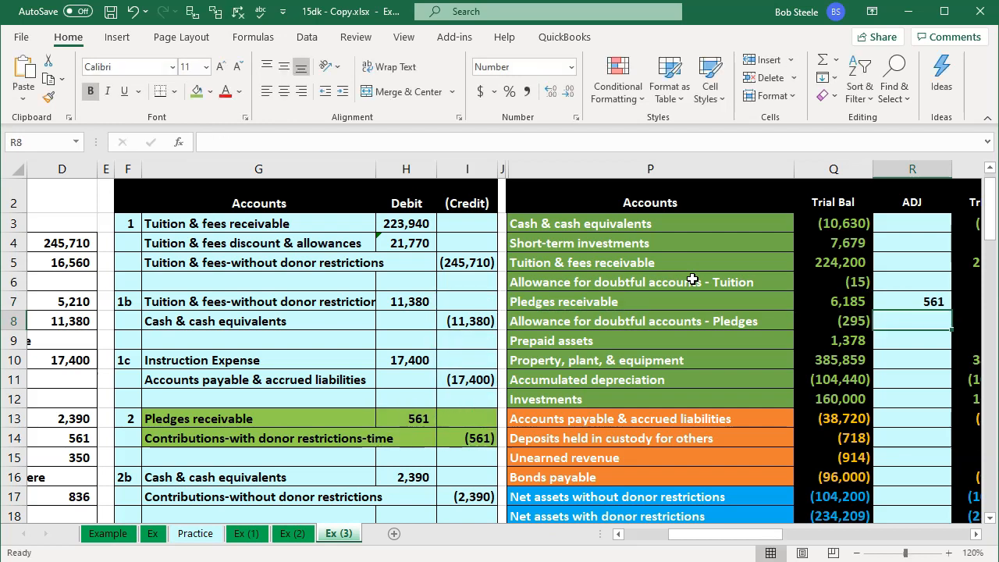
# Post entry 2's credit to Contributions-with donor restrictions-time by entering =I14 in ADJ cell R24.
pyautogui.press('Right')
pyautogui.press('Down')
pyautogui.press('Down')
pyautogui.press('Down')
pyautogui.press('Down')
pyautogui.press('Down')
pyautogui.press('Down')
pyautogui.press('Down')
pyautogui.press('Down')
pyautogui.press('Down')
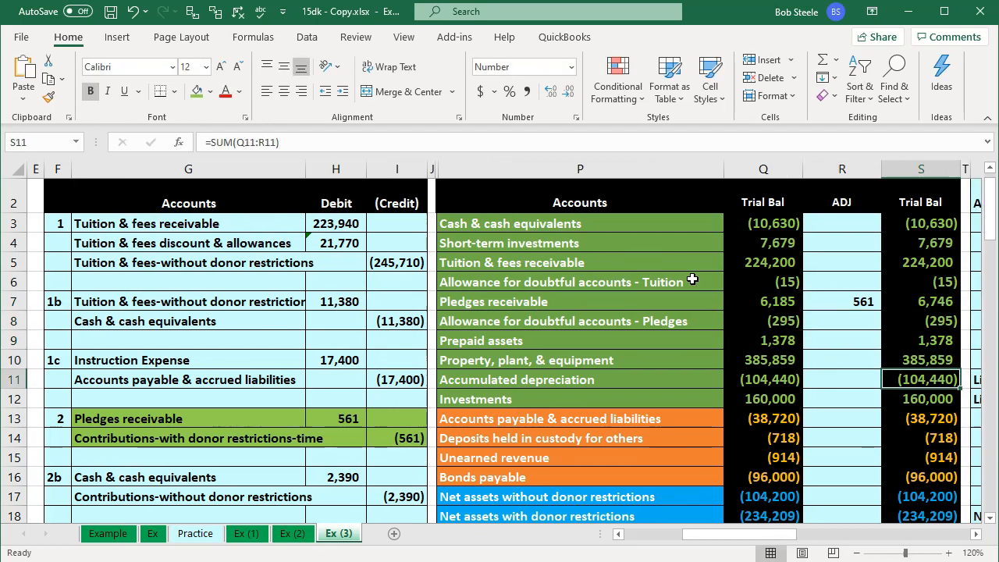
pyautogui.press('Down')
pyautogui.press('Down')
pyautogui.press('Down')
pyautogui.press('Down')
pyautogui.press('Down')
pyautogui.press('Down')
pyautogui.press('Down')
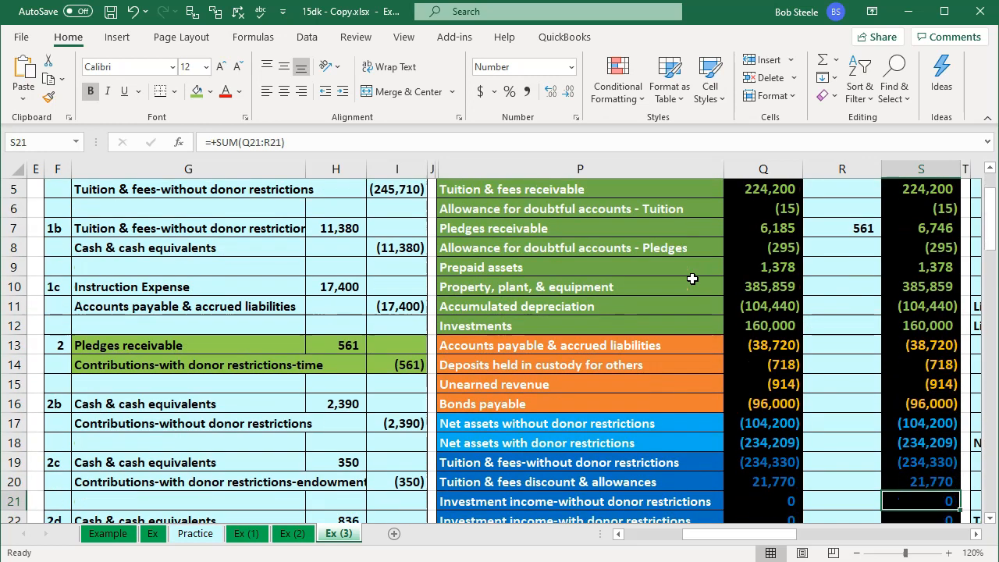
pyautogui.press('Down')
pyautogui.press('Left')
pyautogui.press('Left')
pyautogui.press('Left')
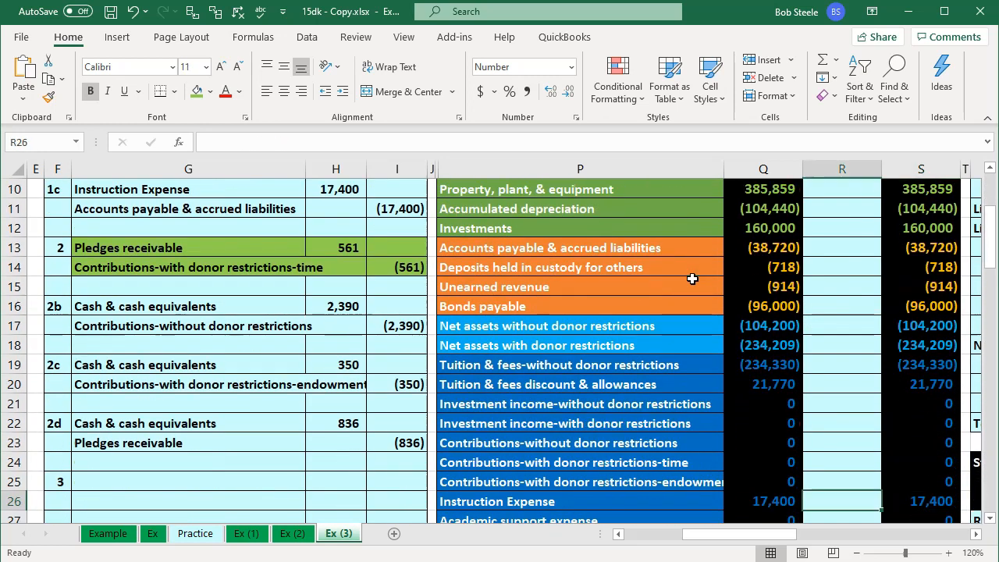
pyautogui.press('Up')
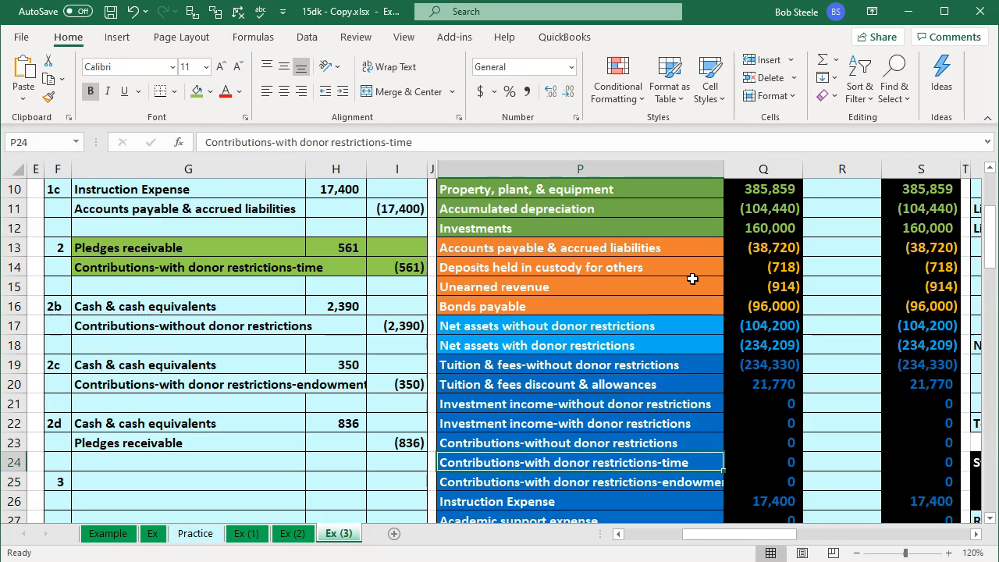
pyautogui.press('Right')
pyautogui.press('Right')
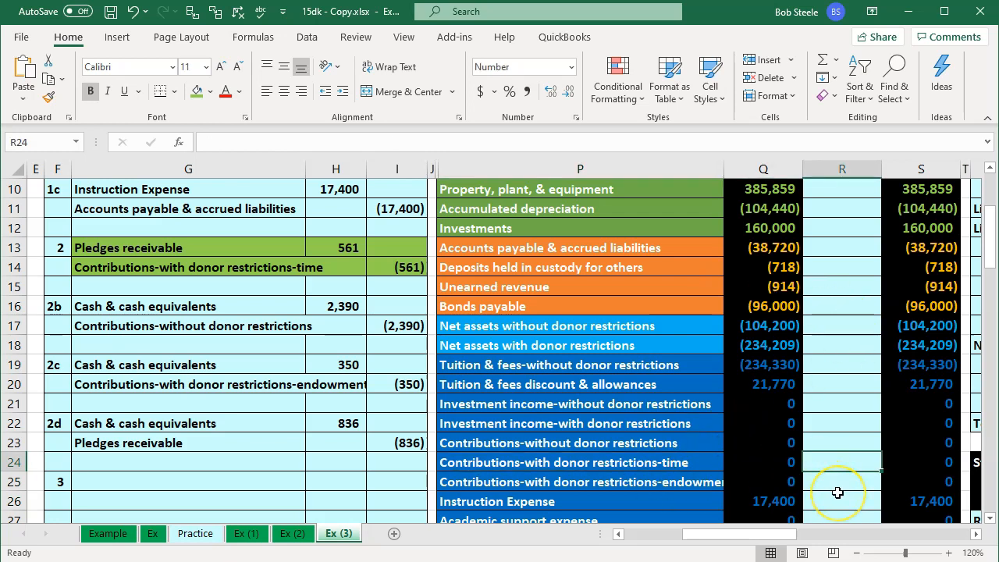
pyautogui.write('=')
pyautogui.press('Left')
pyautogui.press('Left')
pyautogui.press('Left')
pyautogui.press('Left')
pyautogui.press('Up')
pyautogui.press('Up')
pyautogui.press('Up')
pyautogui.press('Up')
pyautogui.press('Up')
pyautogui.press('Up')
pyautogui.press('Up')
pyautogui.press('Up')
pyautogui.press('Up')
pyautogui.press('Up')
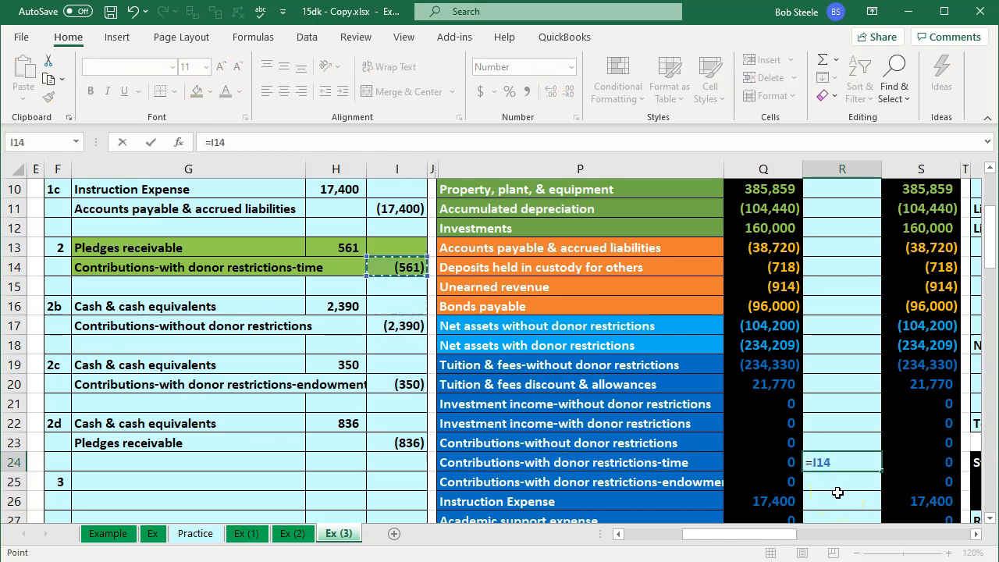
pyautogui.press('Return')
pyautogui.press('Right')
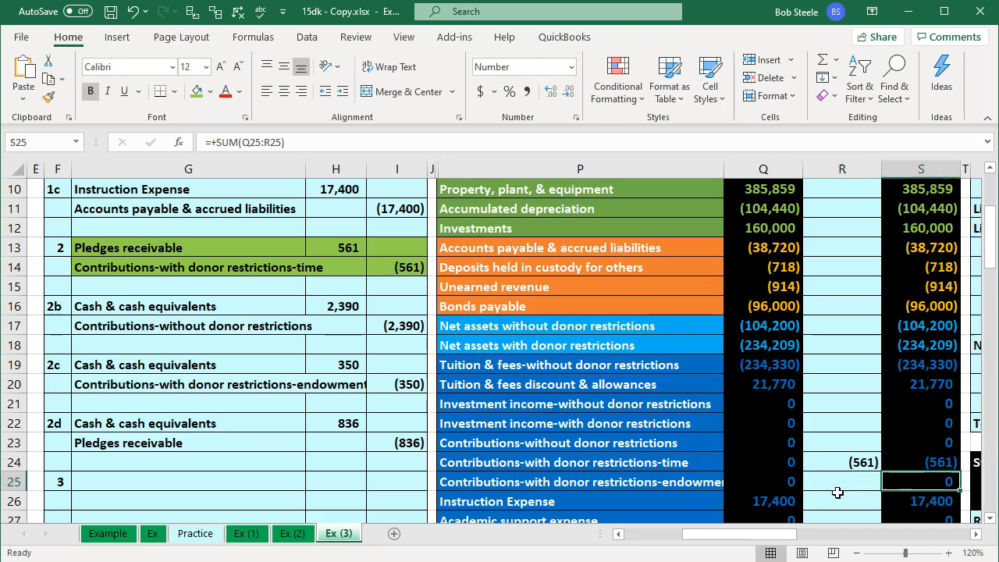
pyautogui.press('Up')
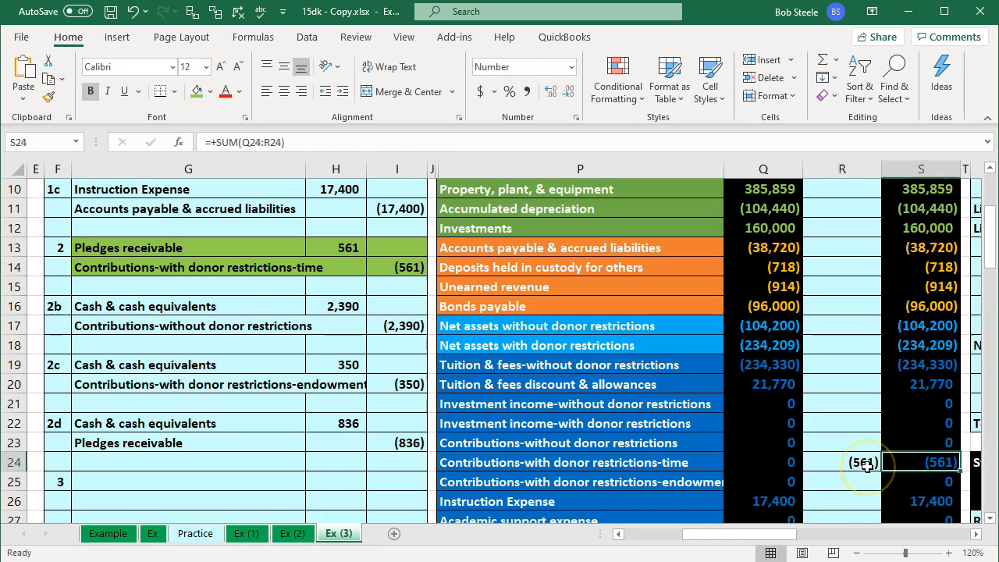
# Check the worksheet's debit and credit totals and inspect the adjusted trial balance formula for Change temp accounts.
pyautogui.scroll(-2, 868, 466)
pyautogui.scroll(-3, 868, 466)
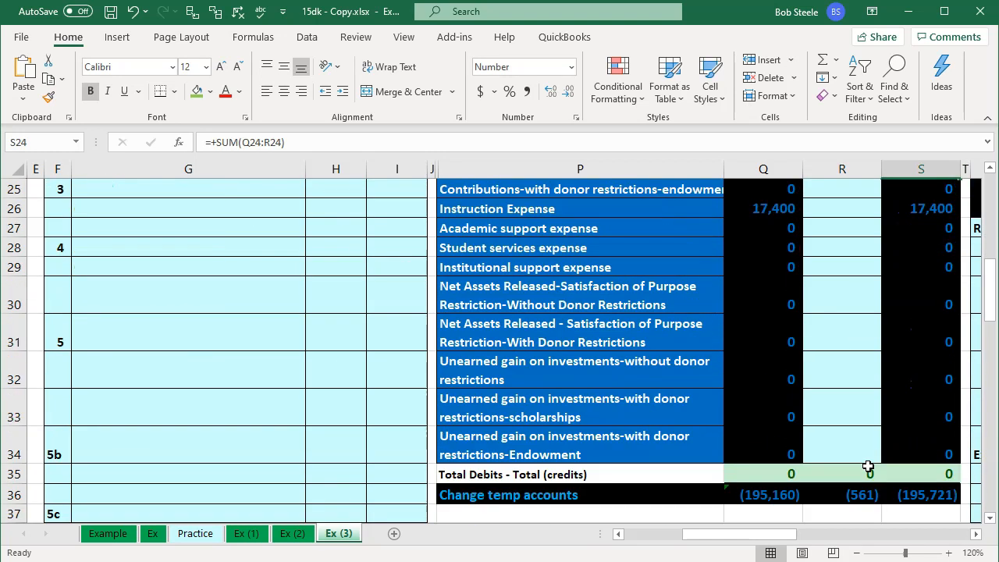
pyautogui.doubleClick(932, 495)
pyautogui.press('Return')
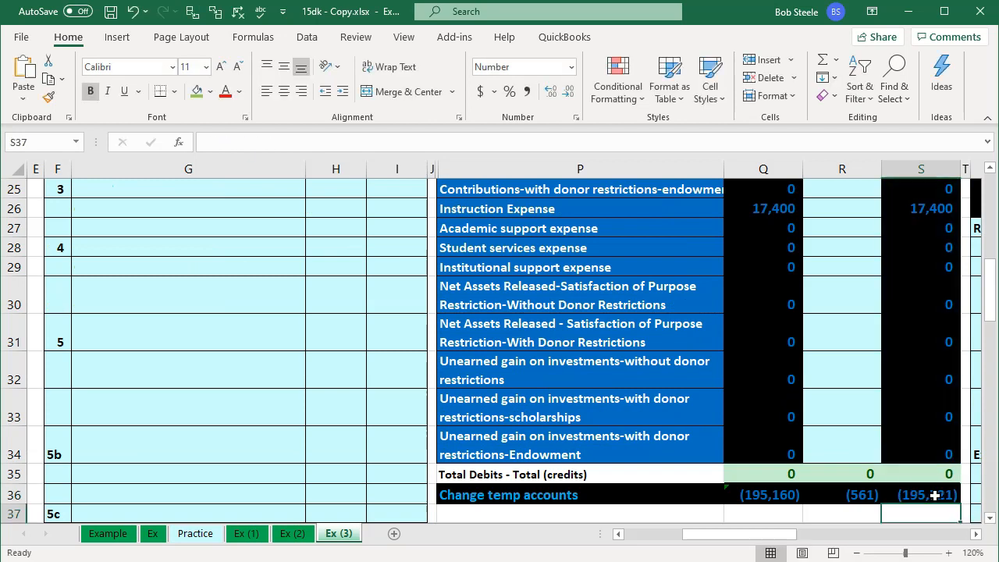
pyautogui.scroll(5, 809, 453)
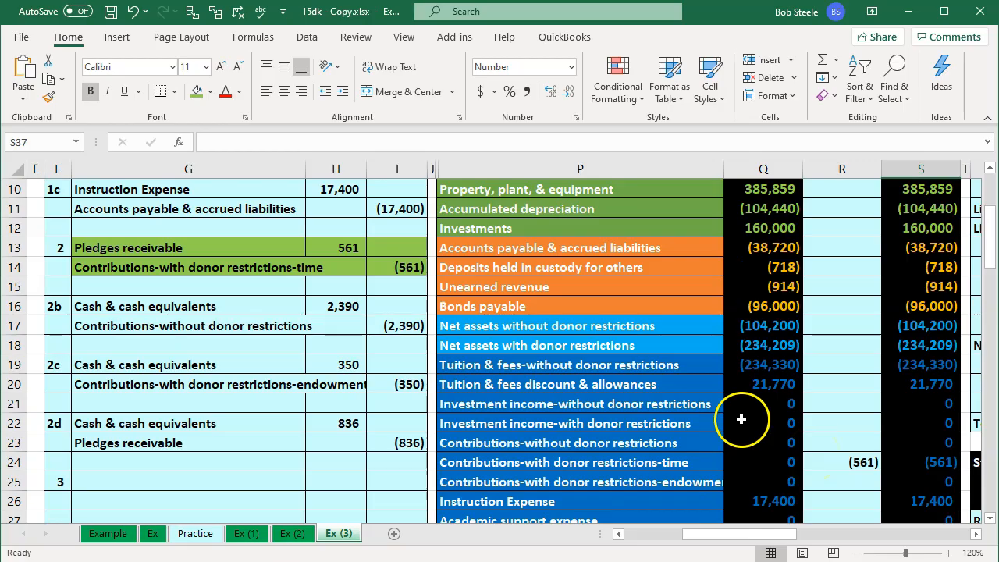
# Switch to QuickBooks and start a customer invoice that uses the Pledges receivable account.
pyautogui.click(643, 561)
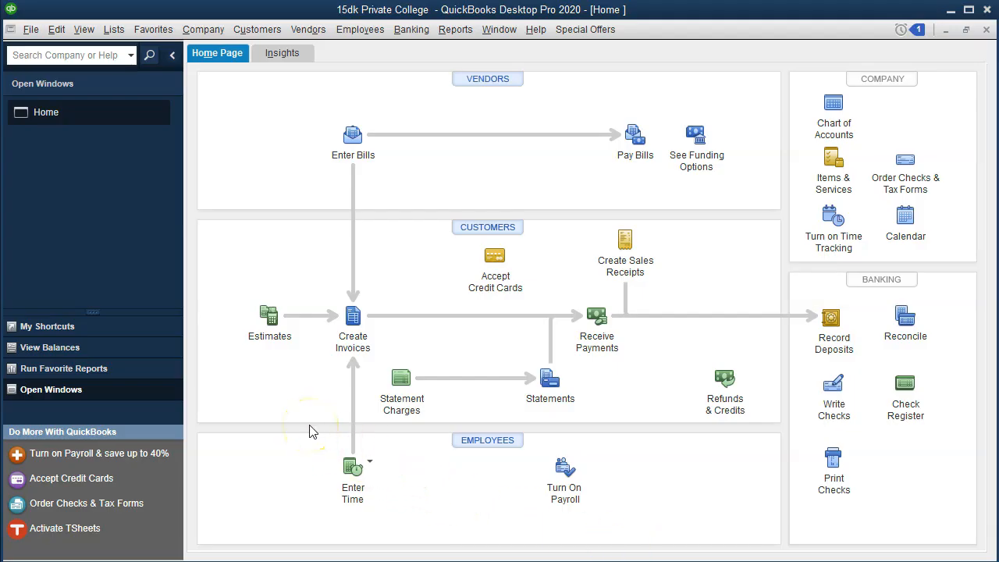
pyautogui.click(355, 320)
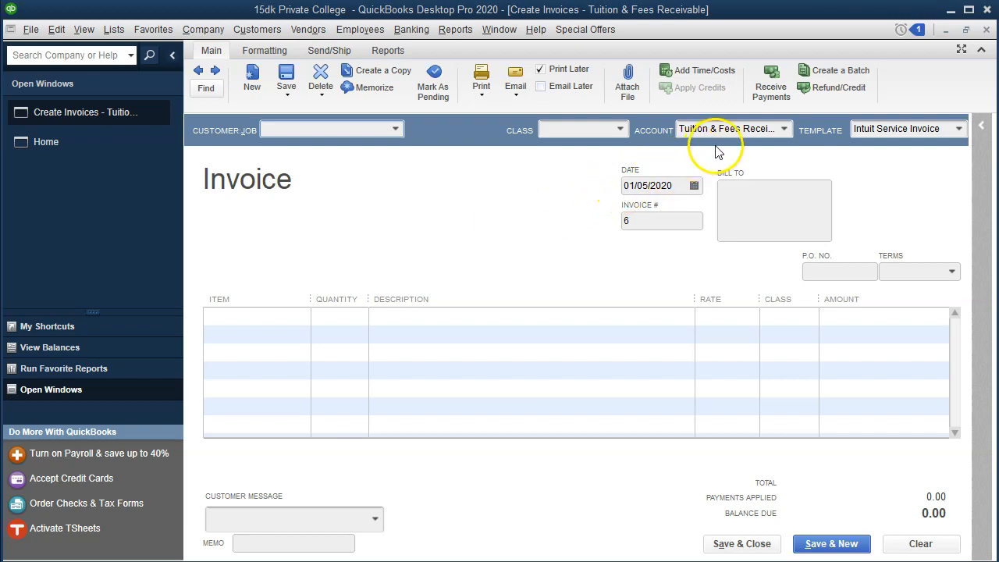
pyautogui.click(781, 128)
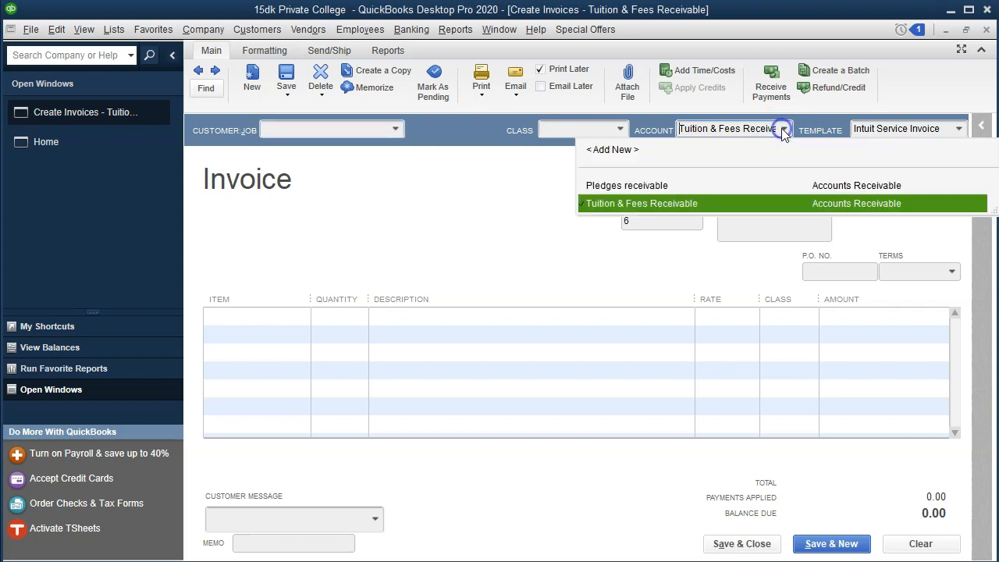
pyautogui.click(658, 187)
# Enter Pledger 2 as the invoice's customer and quick-add it to the Customer:Job list.
pyautogui.click(306, 129)
pyautogui.write('Ple')
pyautogui.press('BackSpace')
pyautogui.write('dger ')
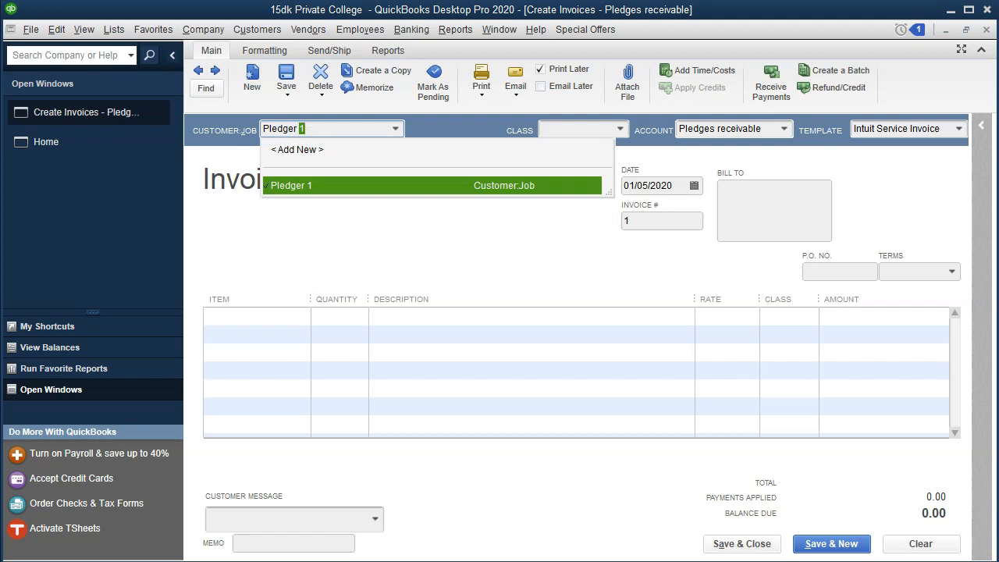
pyautogui.write('2')
pyautogui.press('Tab')
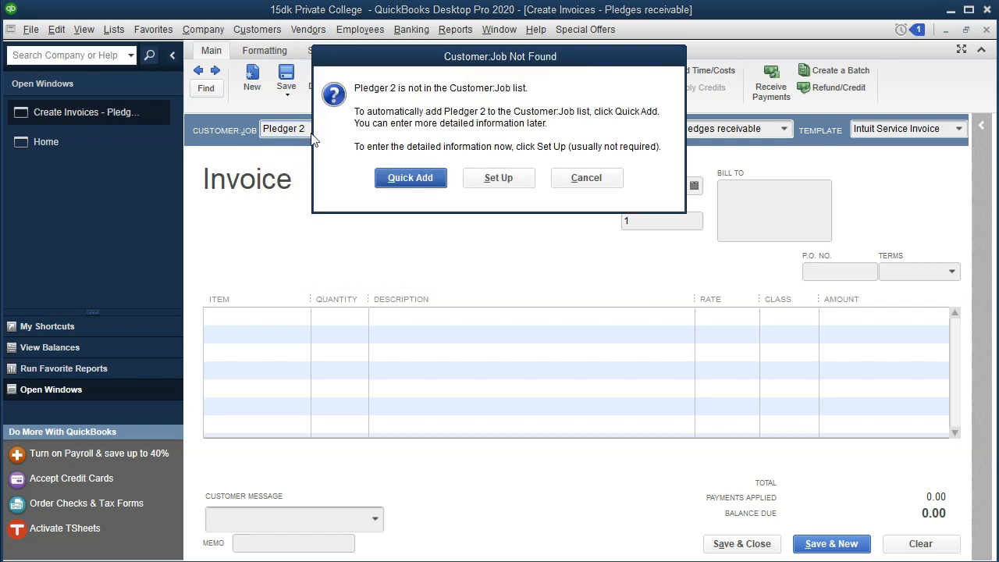
pyautogui.press('Return')
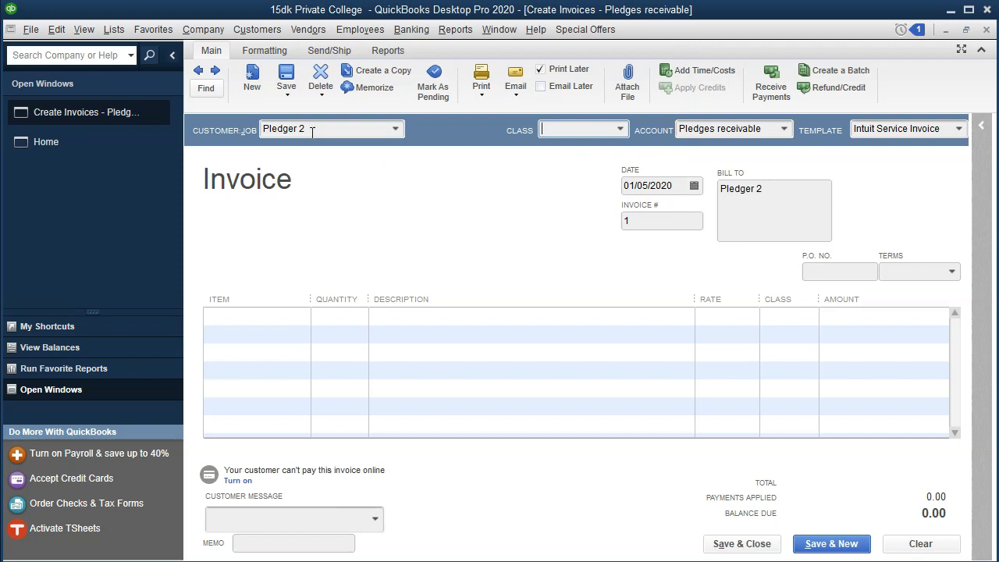
# Set the invoice's class to Restricted and quick-add it to the Class list.
pyautogui.write('U')
pyautogui.press('BackSpace')
pyautogui.press('BackSpace')
pyautogui.write('Re')
pyautogui.press('BackSpace')
pyautogui.press('BackSpace')
pyautogui.write('Restricted')
pyautogui.press('Tab')
pyautogui.click(419, 127)
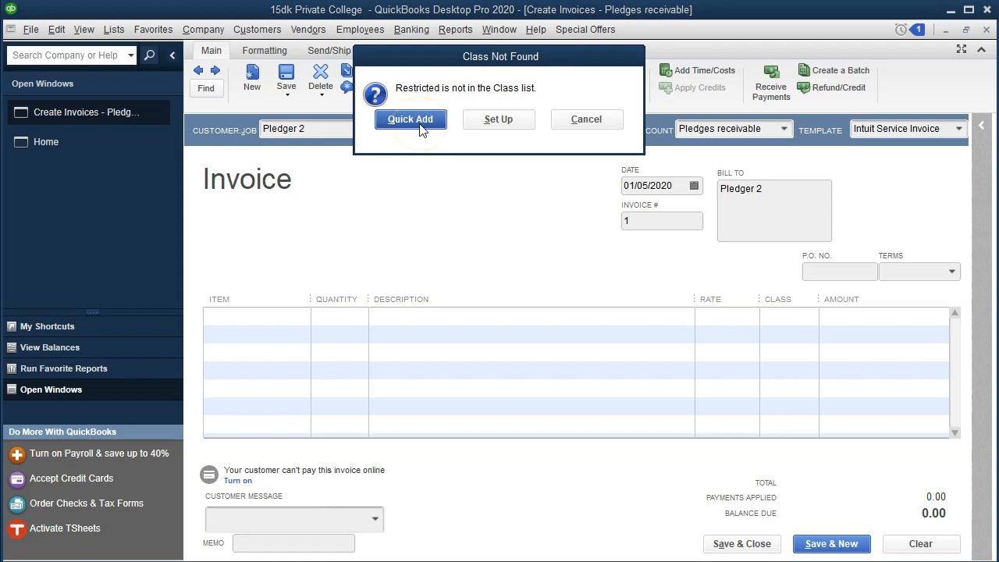
# Set the invoice date to 01/07/2020 and move on to the first line item.
pyautogui.click(769, 130)
pyautogui.press('Tab')
pyautogui.press('Tab')
pyautogui.press('Tab')
pyautogui.click(667, 184)
pyautogui.press('+')
pyautogui.press('+')
pyautogui.press('Tab')
pyautogui.press('Tab')
pyautogui.press('Tab')
pyautogui.press('Tab')
pyautogui.press('Tab')
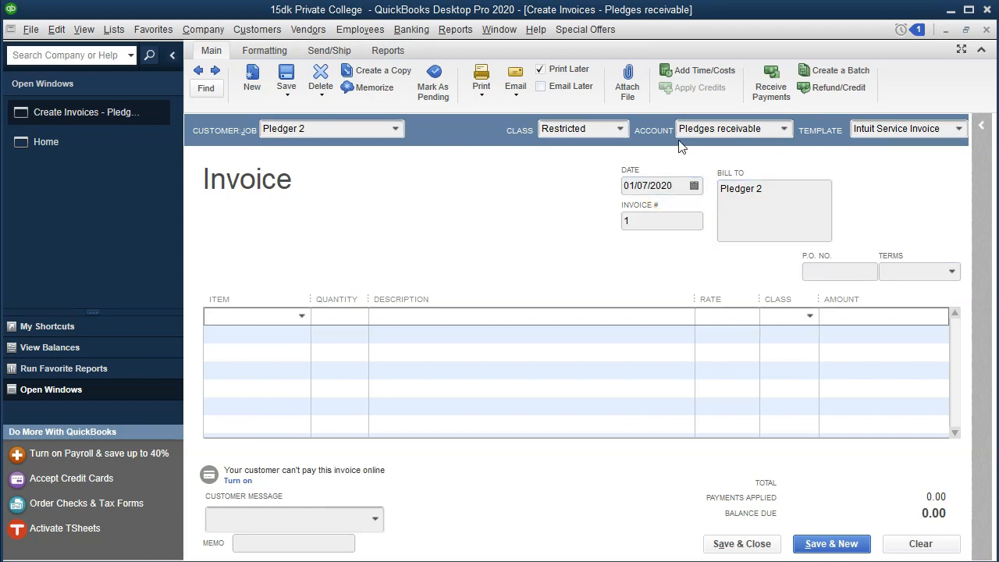
# Choose the Donation-Restricted item for the invoice's first line and move on to its rate.
pyautogui.click(301, 316)
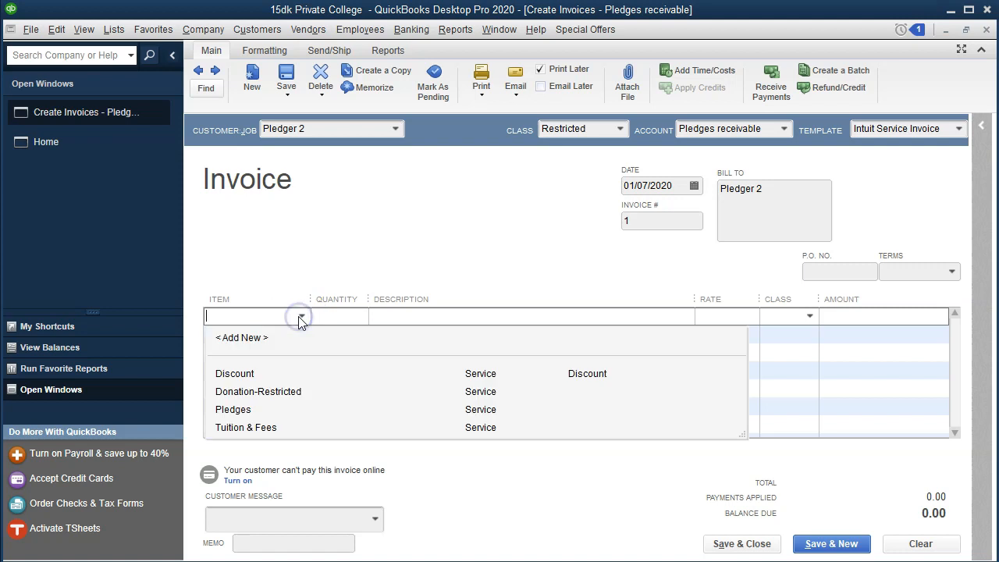
pyautogui.click(295, 392)
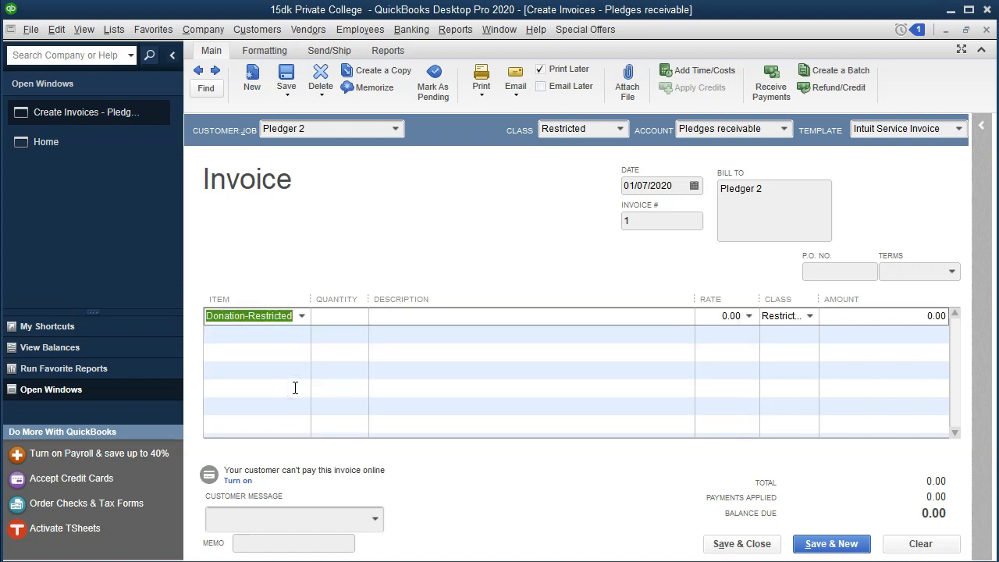
pyautogui.press('Tab')
pyautogui.press('Tab')
pyautogui.press('Tab')
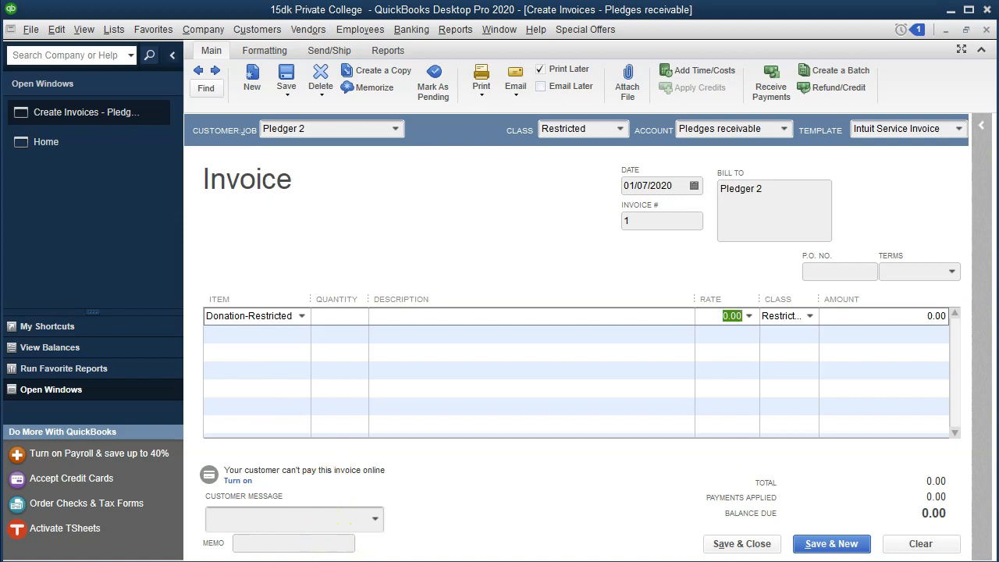
# Check the pledge amounts in the journal entries of the Excel worksheet against the invoice.
pyautogui.hotkey('alt', 'Tab')
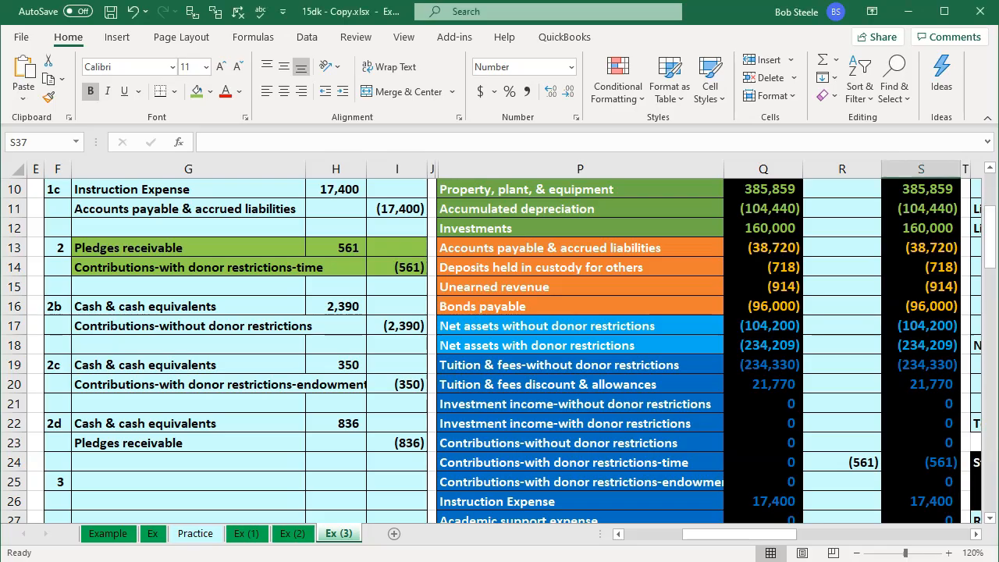
pyautogui.hotkey('alt', 'Tab')
pyautogui.moveTo(719, 314); pyautogui.dragTo(766, 314)
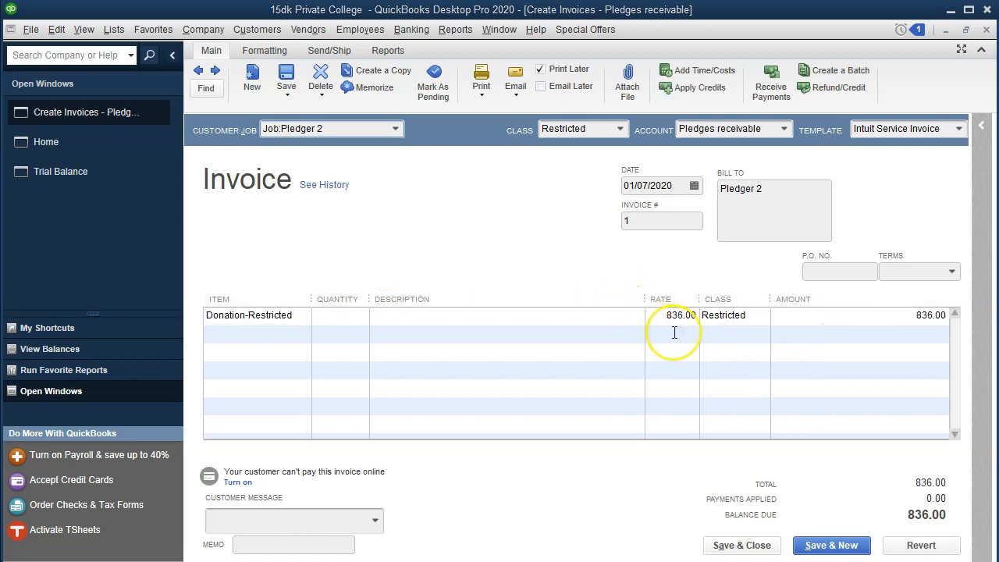
pyautogui.hotkey('alt', 'Tab')
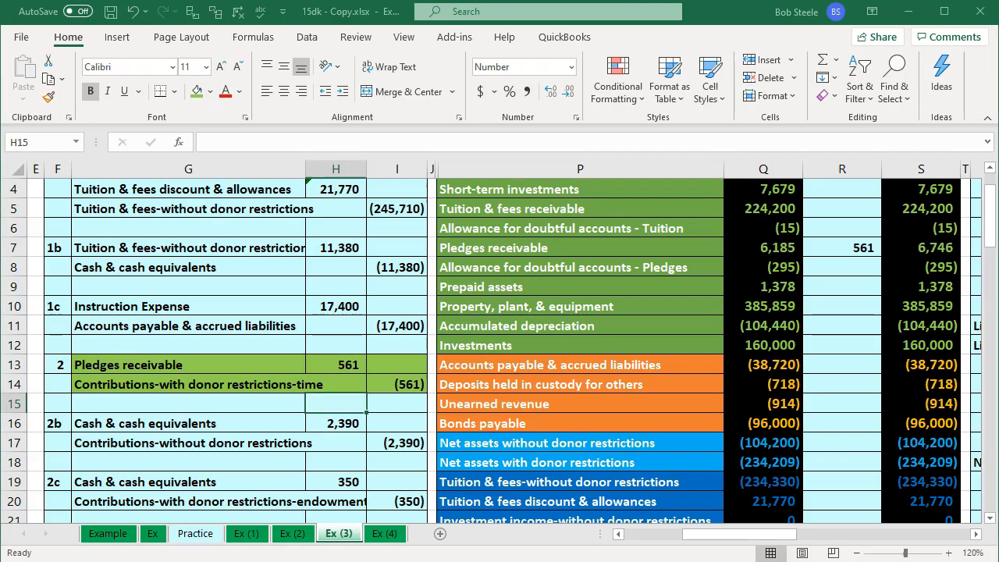
pyautogui.click(378, 443)
pyautogui.click(348, 365)
pyautogui.scroll(-2, 369, 407)
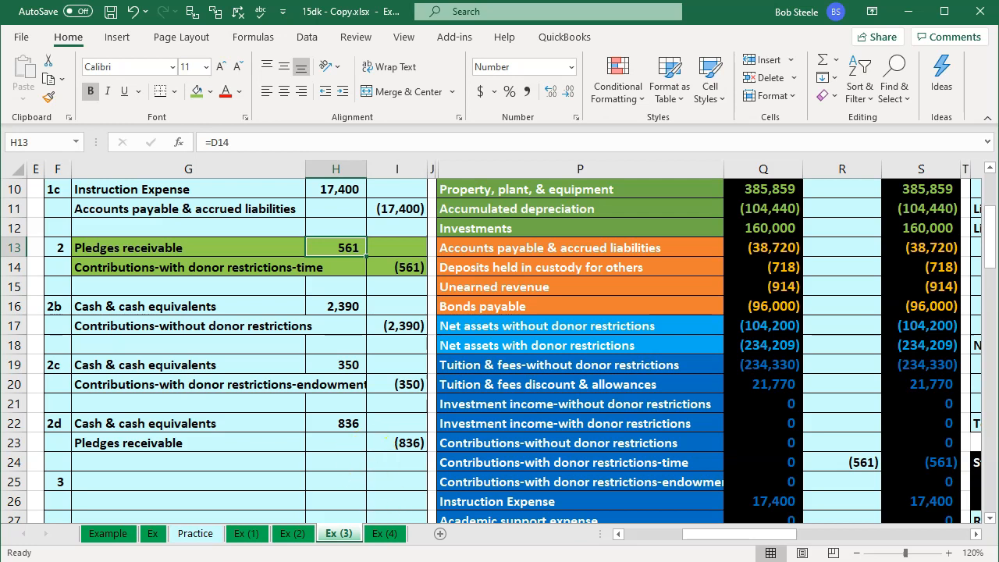
# Switch back to QuickBooks, set the Donation-Restricted line's rate to 836, and widen the line's Class column.
pyautogui.hotkey('alt', 'Tab')
pyautogui.write('836')
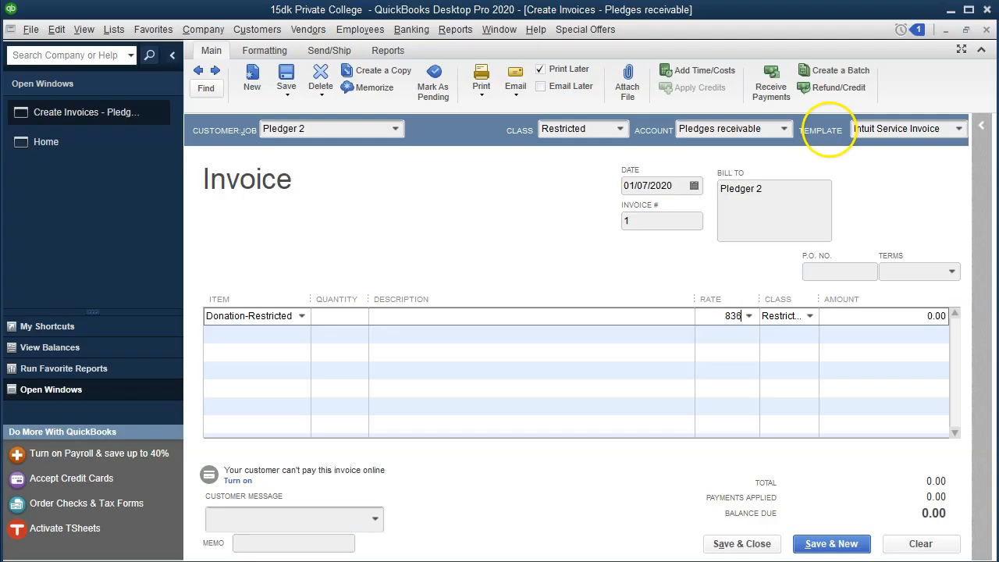
pyautogui.press('Tab')
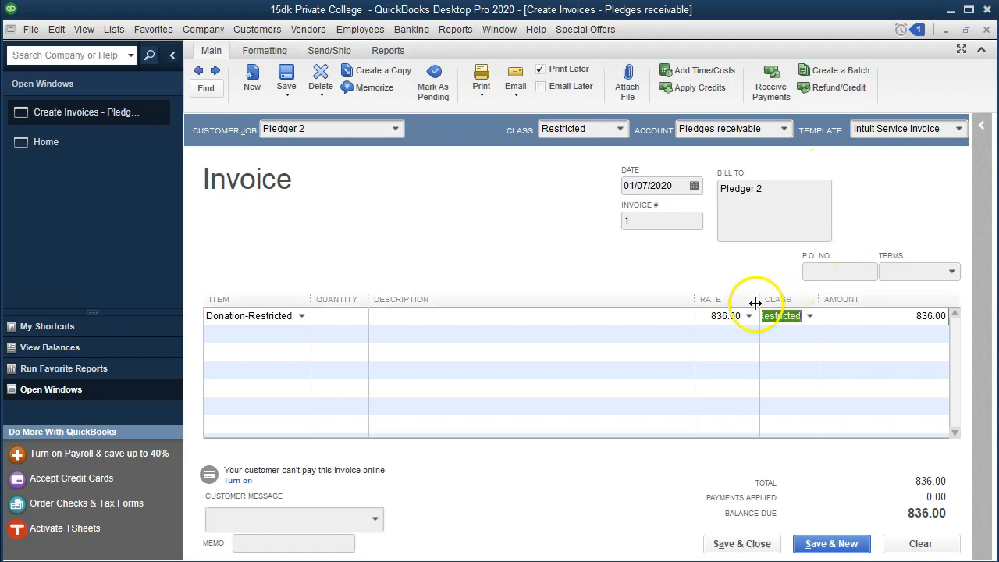
pyautogui.moveTo(759, 300); pyautogui.dragTo(643, 295)
pyautogui.press('Tab')
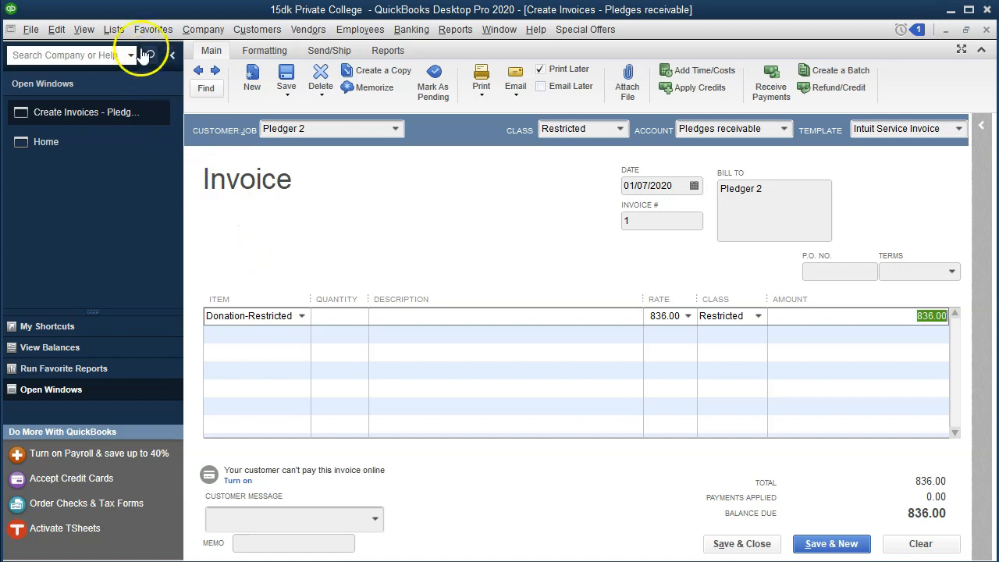
# Examine which account the Donation-Restricted item uses in the Item List, and return to the invoice.
pyautogui.click(119, 30)
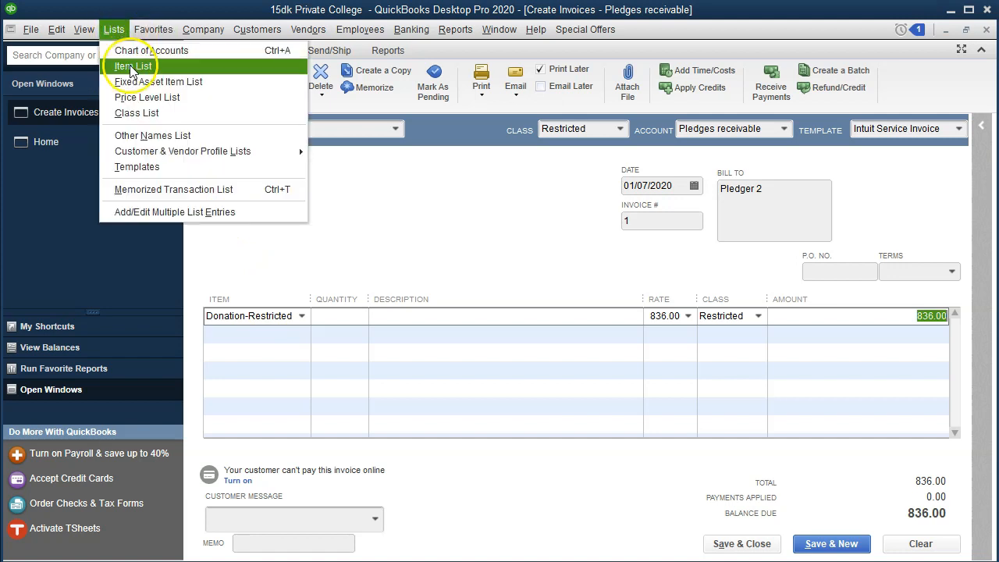
pyautogui.click(132, 67)
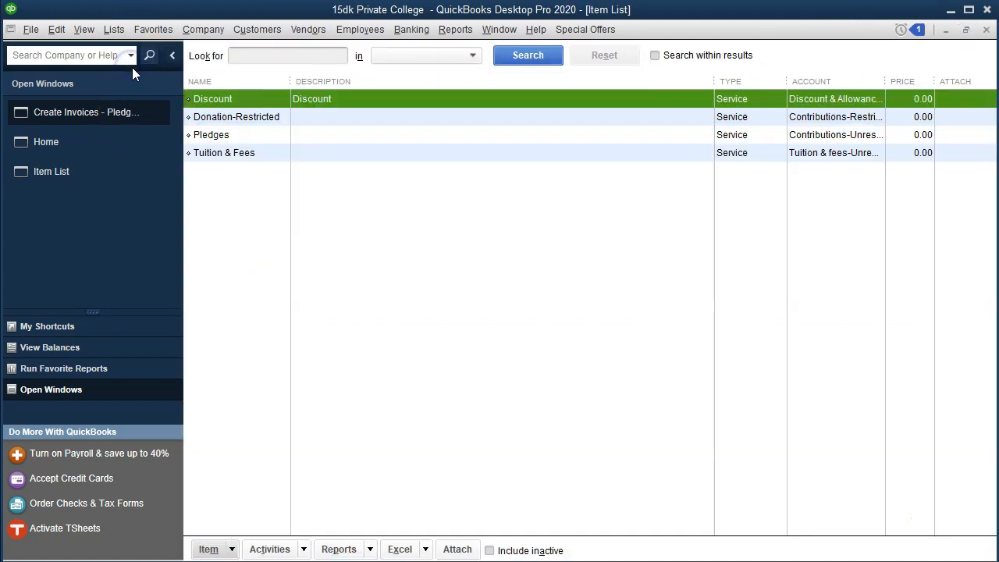
pyautogui.click(247, 126)
pyautogui.doubleClick(247, 123)
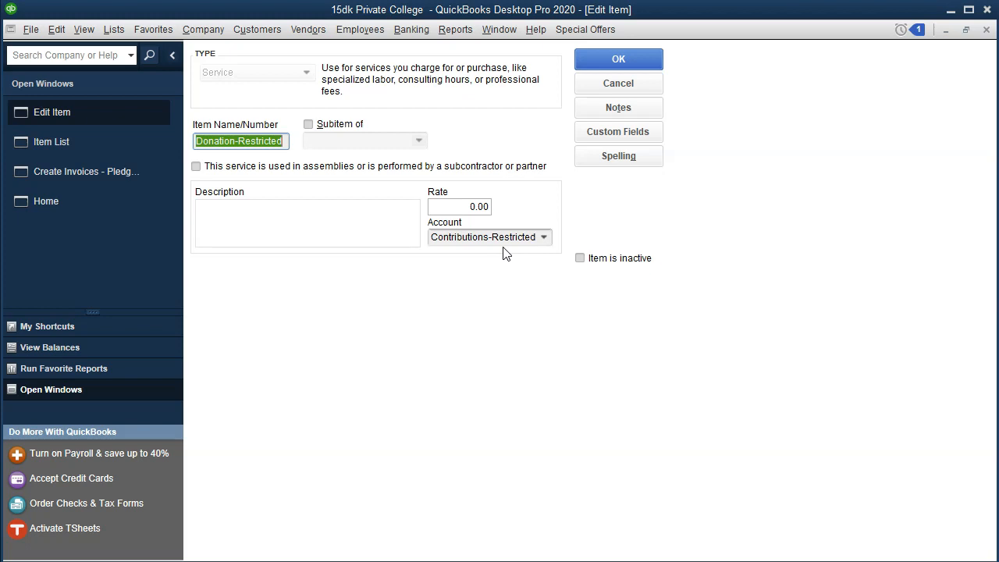
pyautogui.click(986, 29)
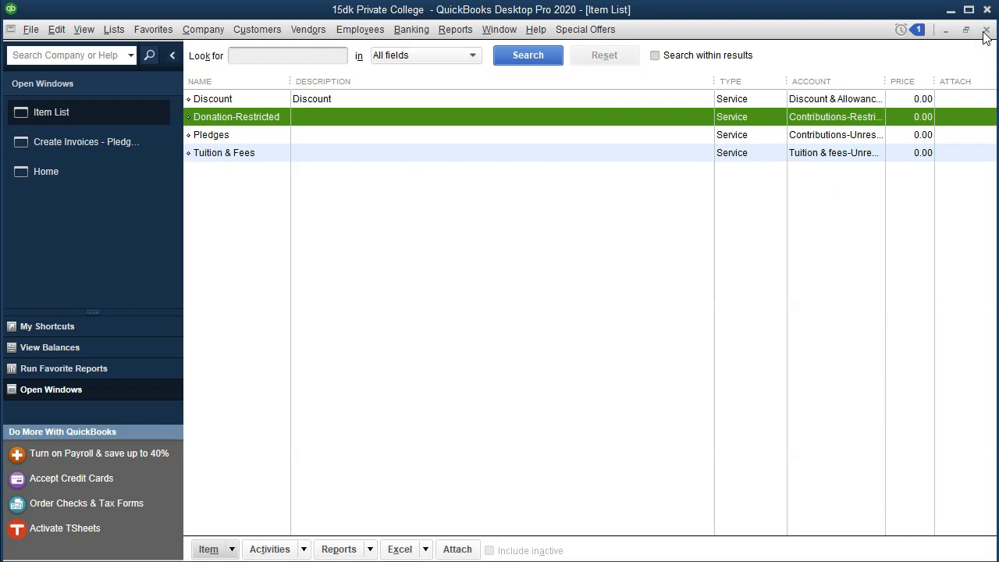
pyautogui.click(986, 30)
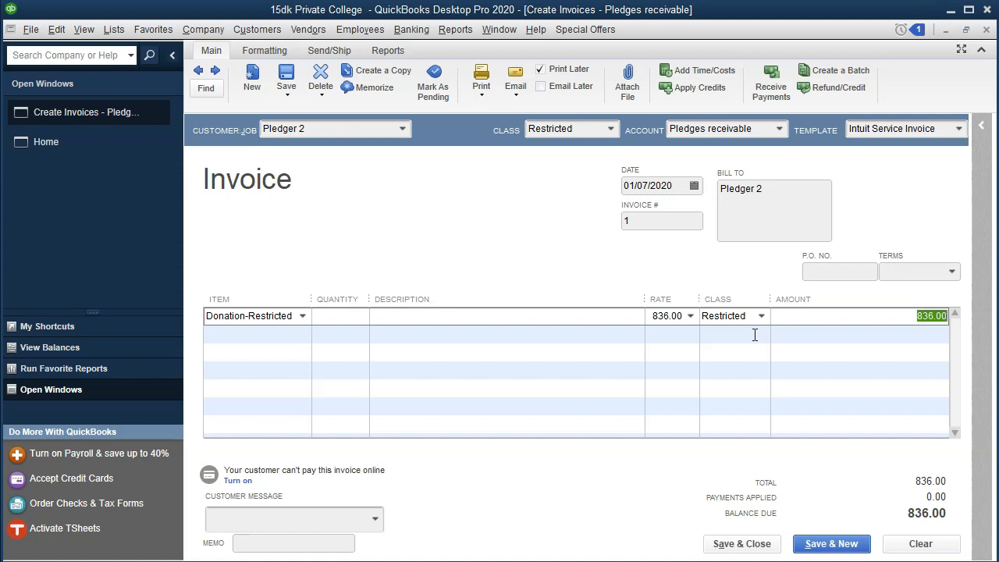
# Save and close the Pledger 2 invoice, accepting its future date.
pyautogui.click(740, 546)
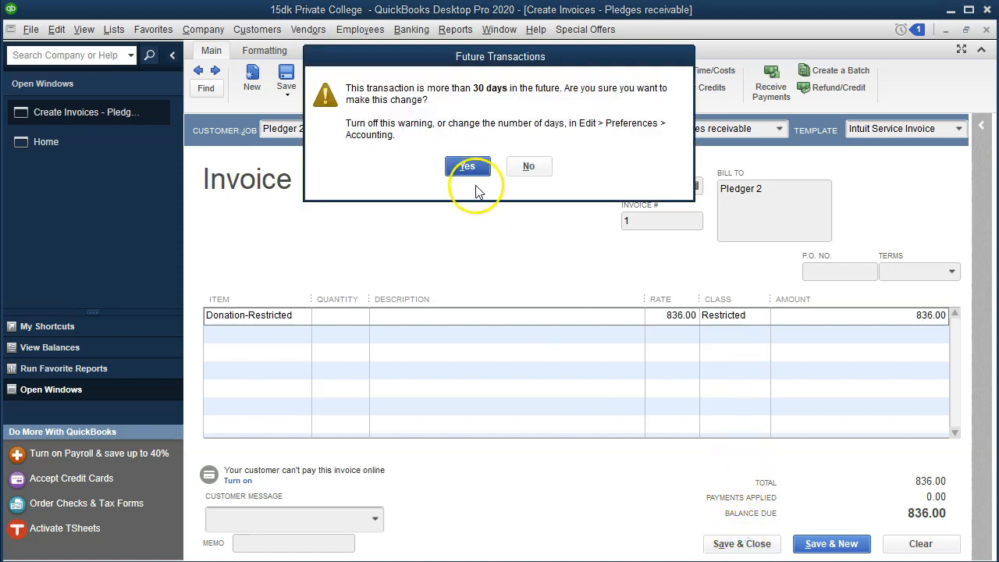
pyautogui.click(468, 172)
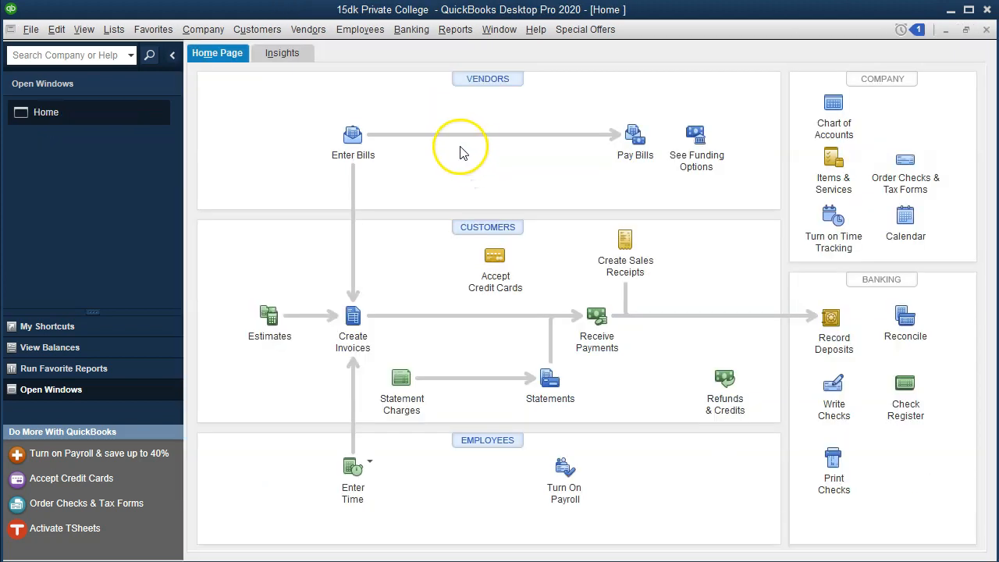
# Open the Trial Balance report and set its date range from 01/01/2020 to 12/31/2020.
pyautogui.click(456, 29)
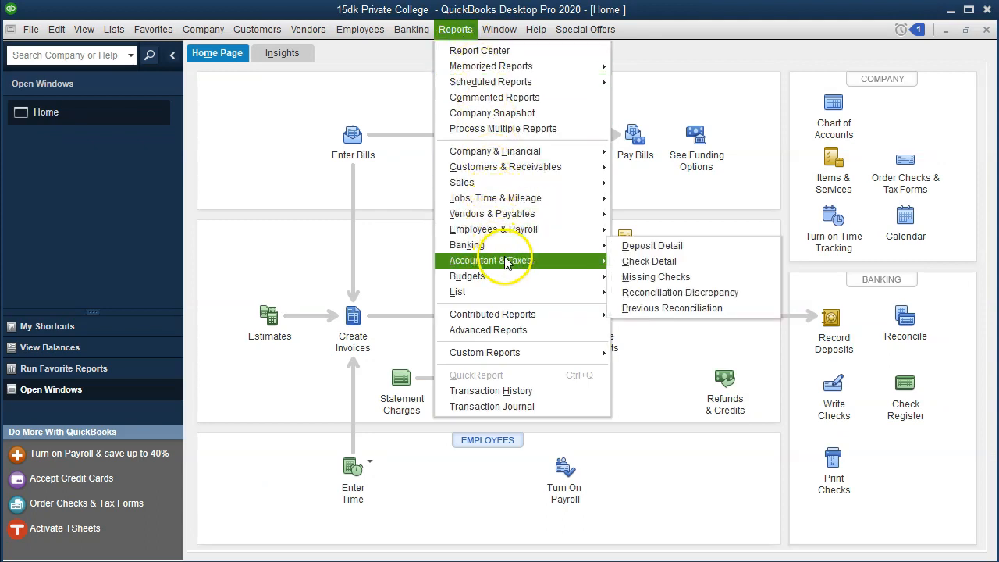
pyautogui.moveTo(605, 263)
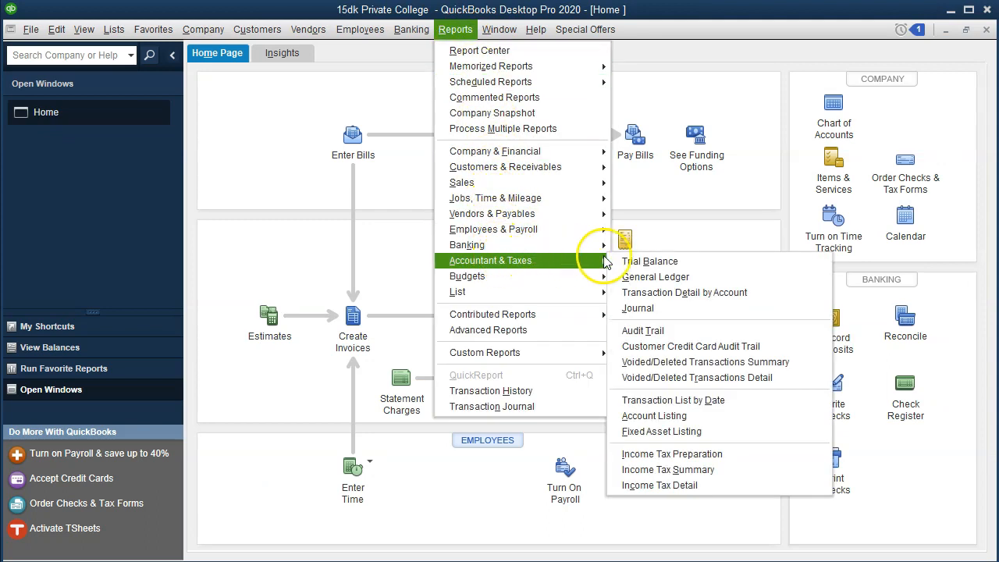
pyautogui.click(698, 262)
pyautogui.press('Tab')
pyautogui.write('010120')
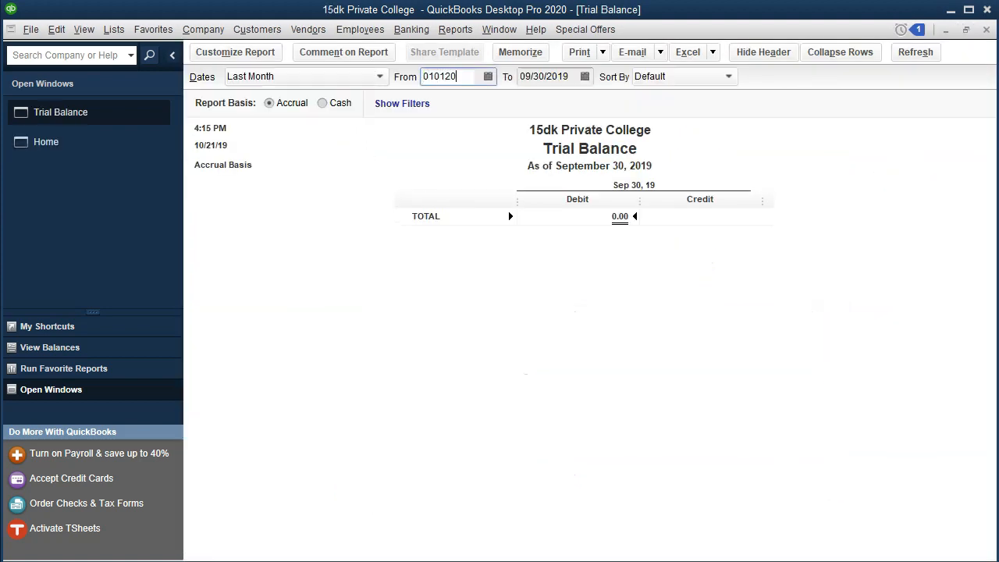
pyautogui.press('Tab')
pyautogui.write('123120')
pyautogui.press('Tab')
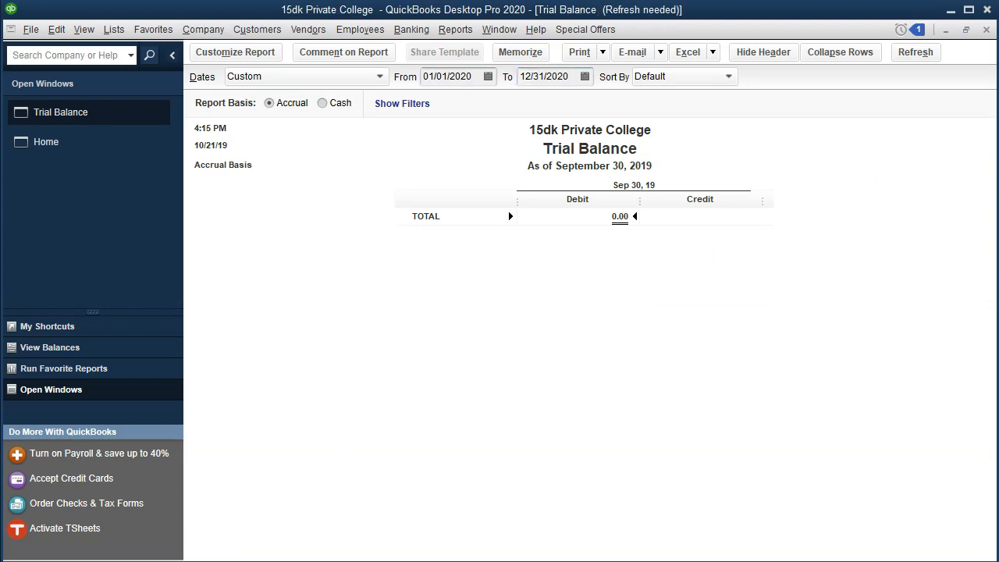
# Customize the Trial Balance fonts to size 11 and apply the change to all related fonts.
pyautogui.click(258, 55)
pyautogui.click(597, 100)
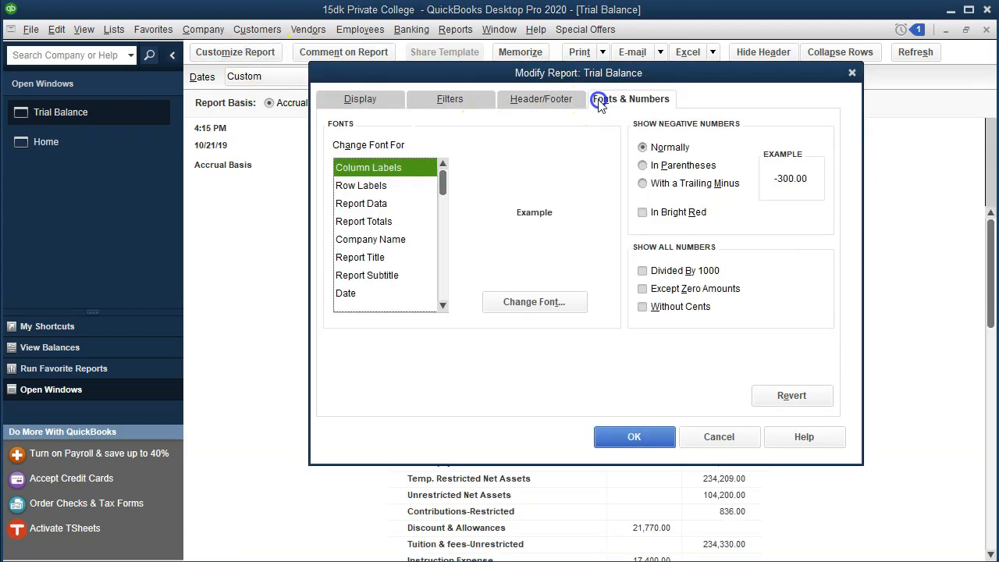
pyautogui.click(549, 300)
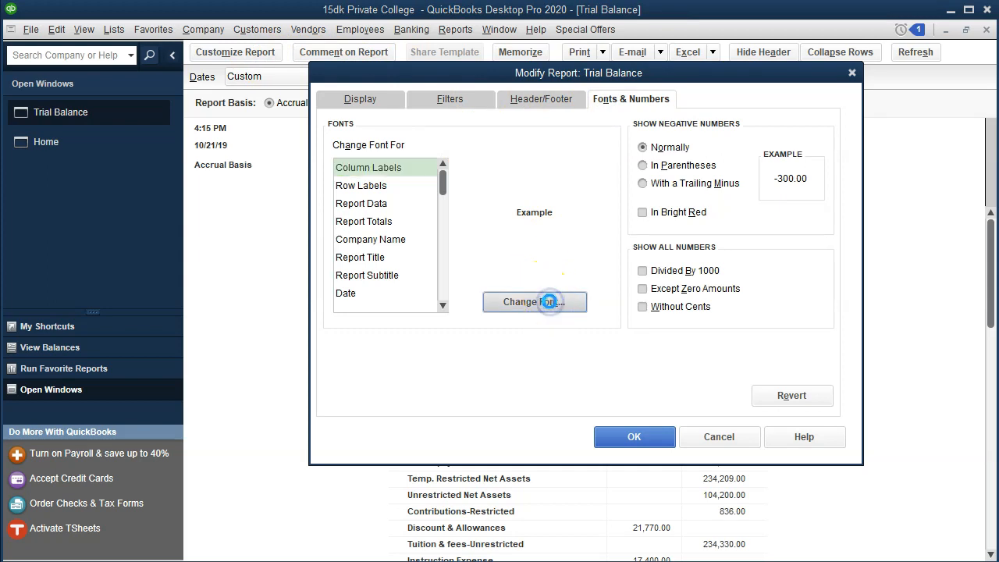
pyautogui.click(546, 245)
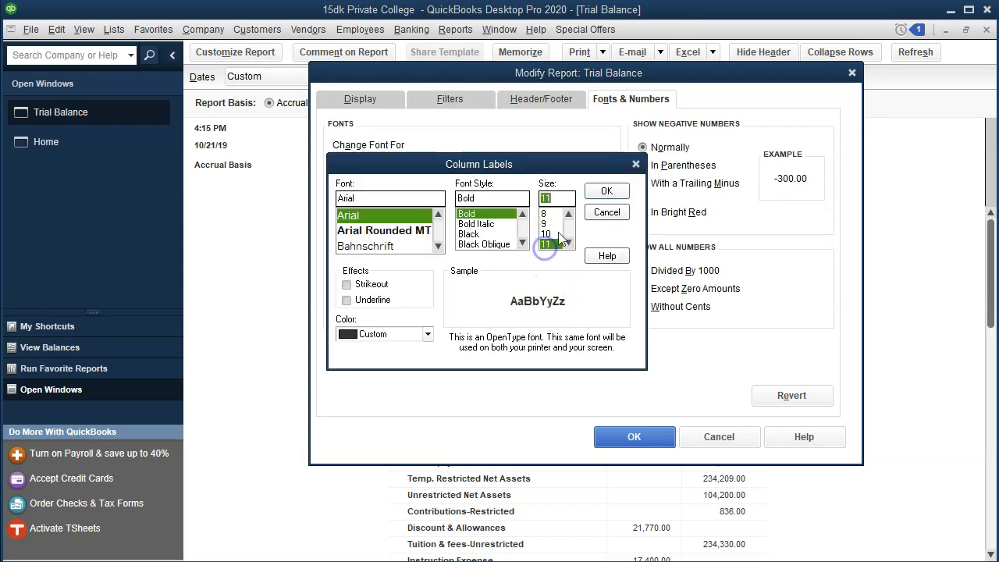
pyautogui.click(590, 195)
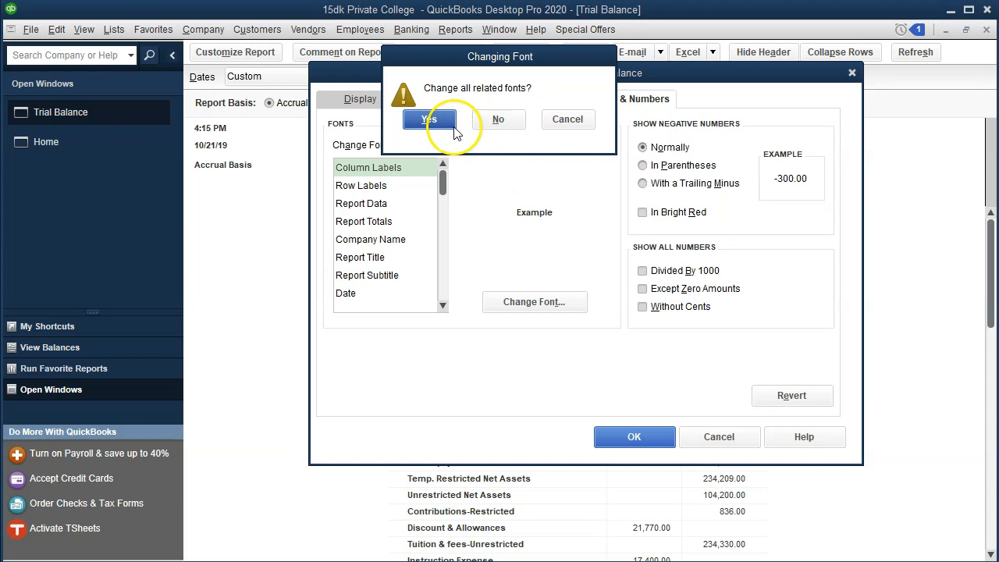
pyautogui.click(448, 123)
pyautogui.click(634, 436)
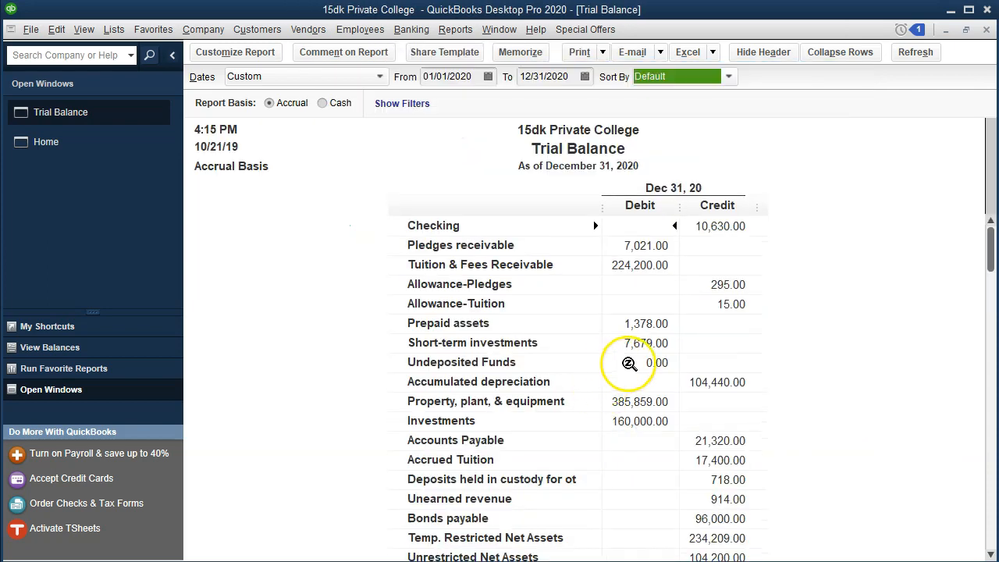
# Review the transactions behind the Pledges receivable balance and return to the Trial Balance.
pyautogui.doubleClick(618, 262)
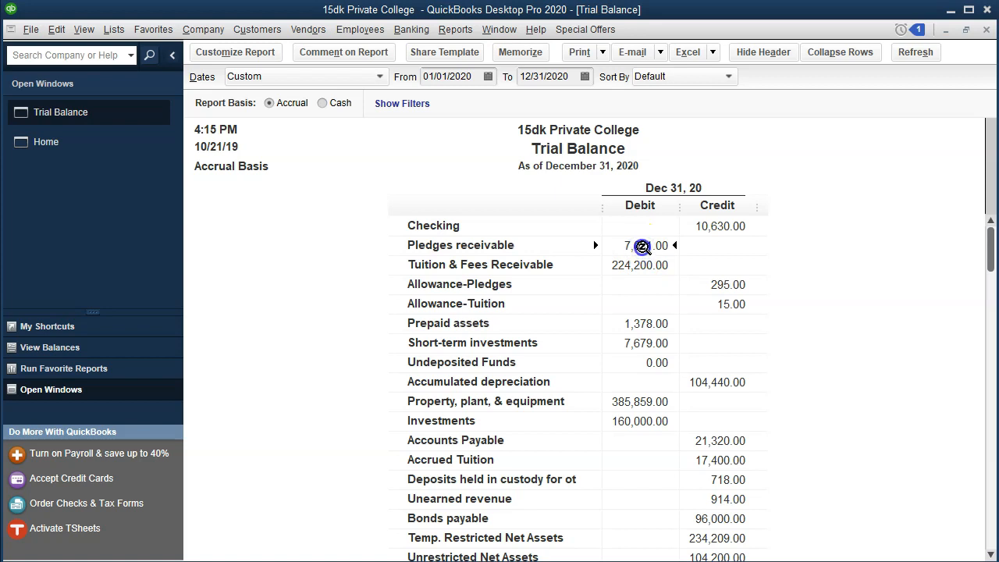
pyautogui.doubleClick(646, 246)
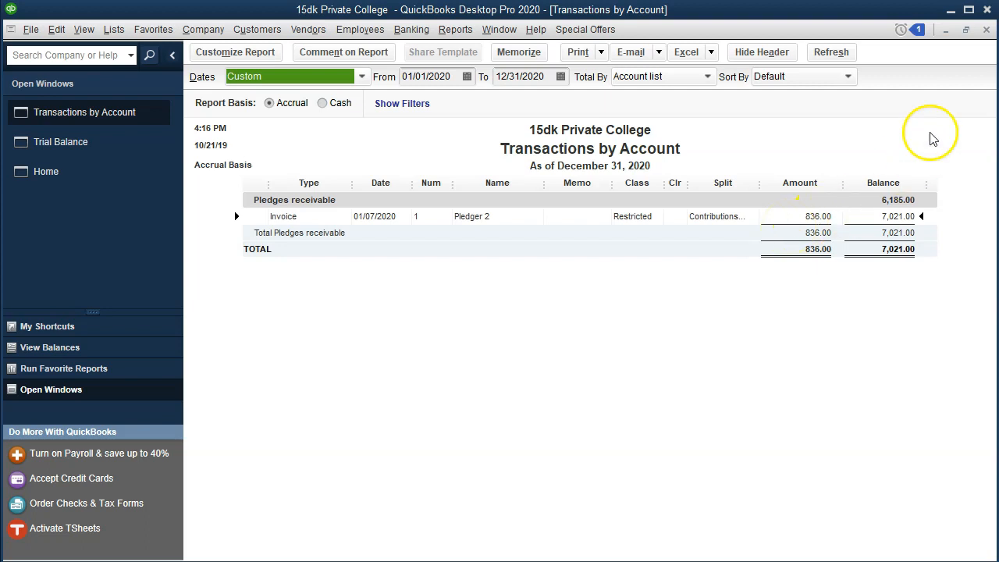
pyautogui.click(987, 29)
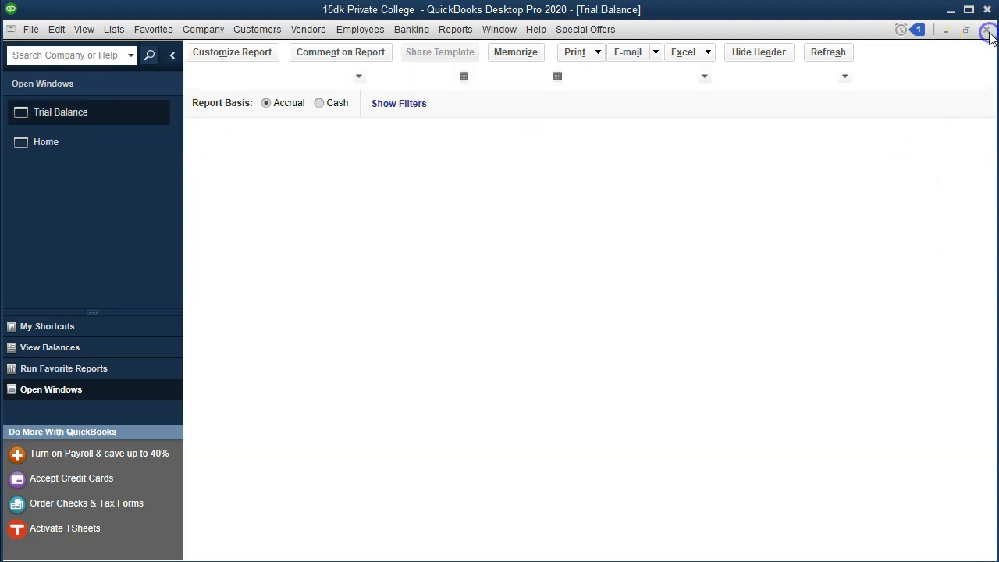
# Review the transactions behind the Contributions-Restricted balance and return to the Trial Balance.
pyautogui.scroll(-1, 827, 279)
pyautogui.scroll(-1, 827, 279)
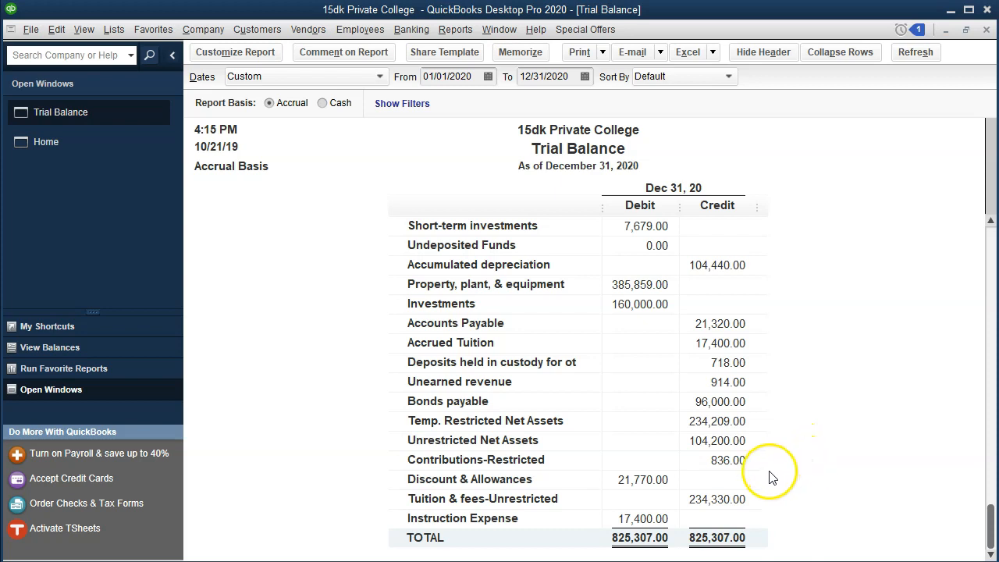
pyautogui.doubleClick(733, 460)
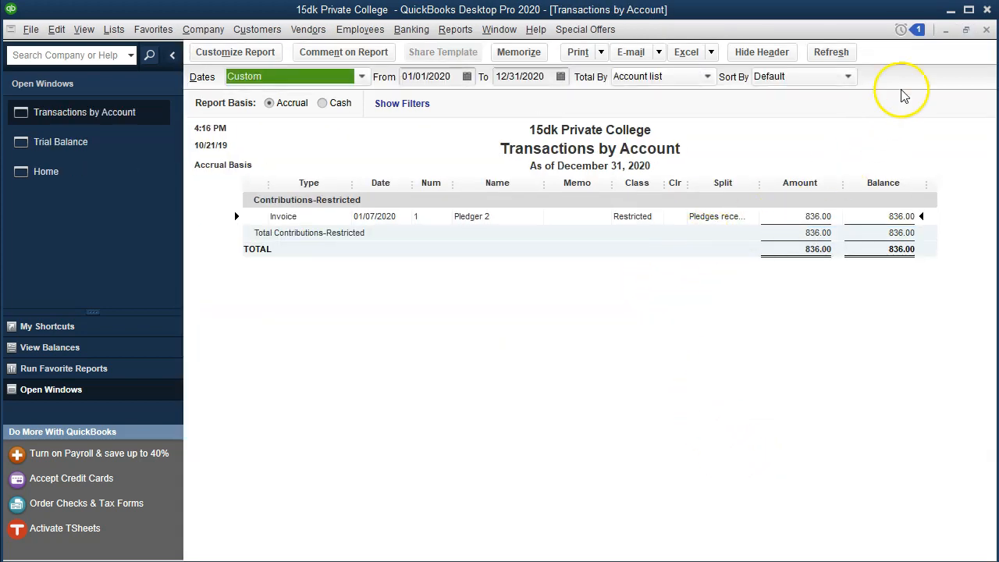
pyautogui.click(987, 29)
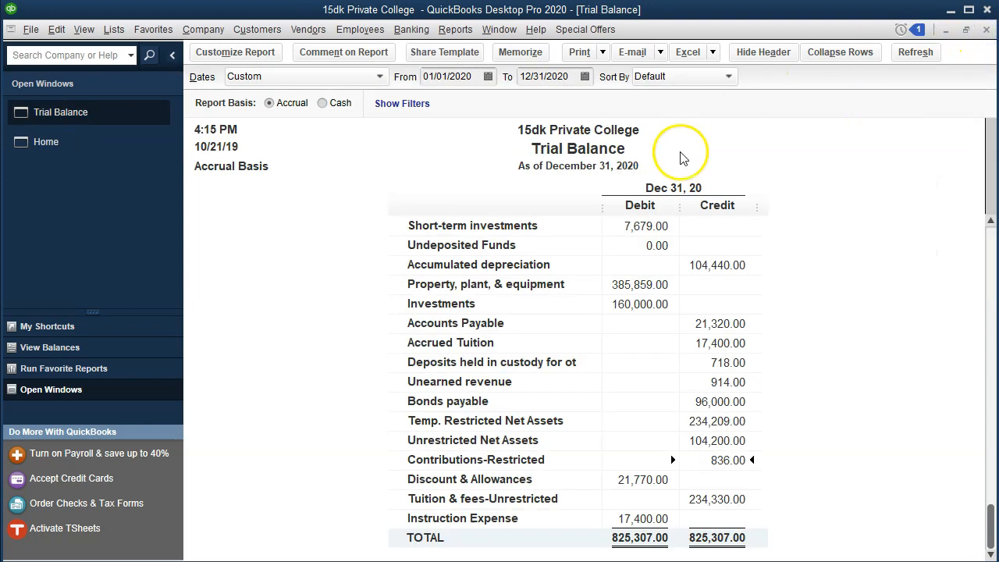
# Open the Profit & Loss by Class report, set its dates from 01/01/2020 to 12/31/2020, and widen the class columns.
pyautogui.click(464, 31)
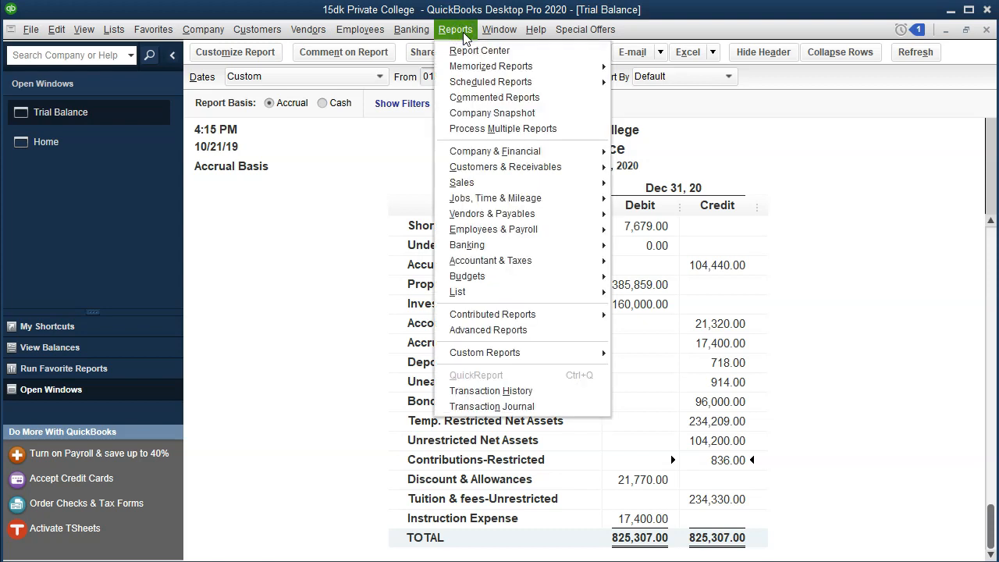
pyautogui.moveTo(494, 151)
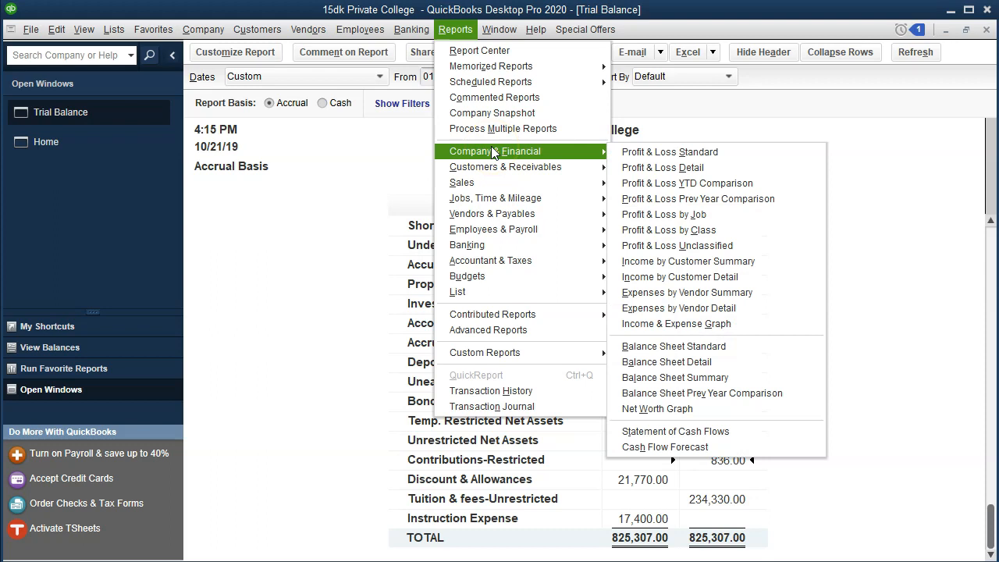
pyautogui.click(648, 157)
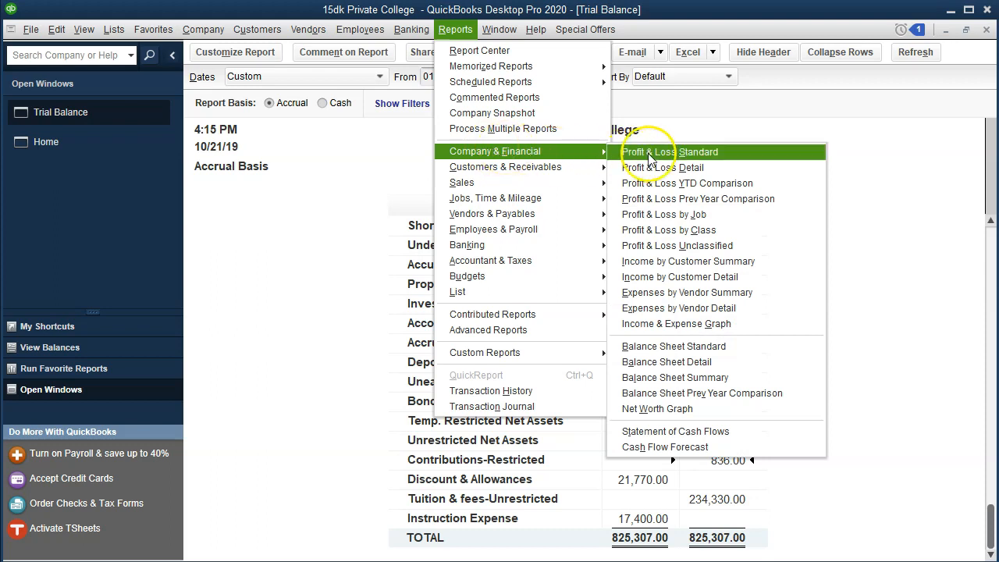
pyautogui.click(676, 231)
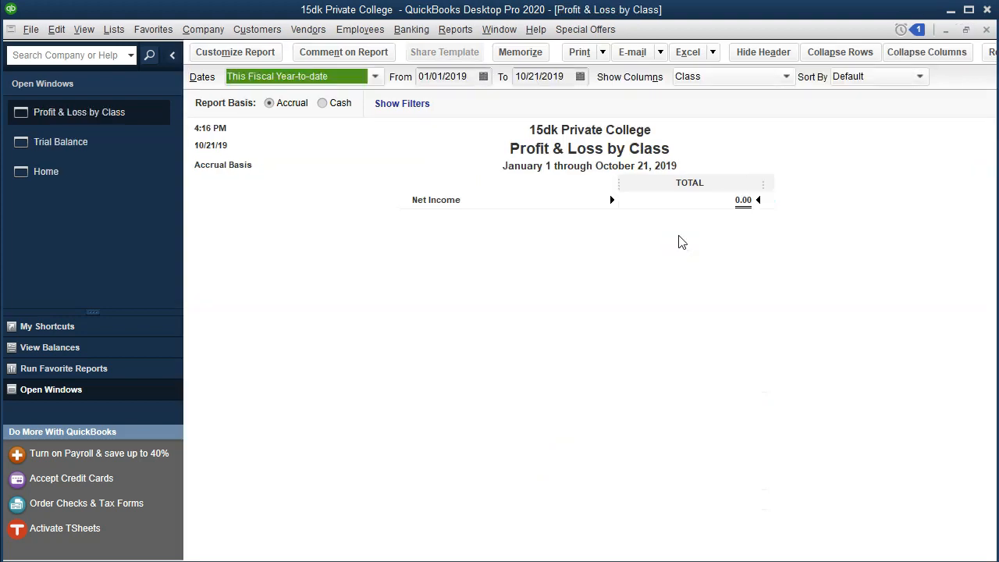
pyautogui.press('Tab')
pyautogui.write('01012020')
pyautogui.press('Tab')
pyautogui.write('12312020')
pyautogui.press('Tab')
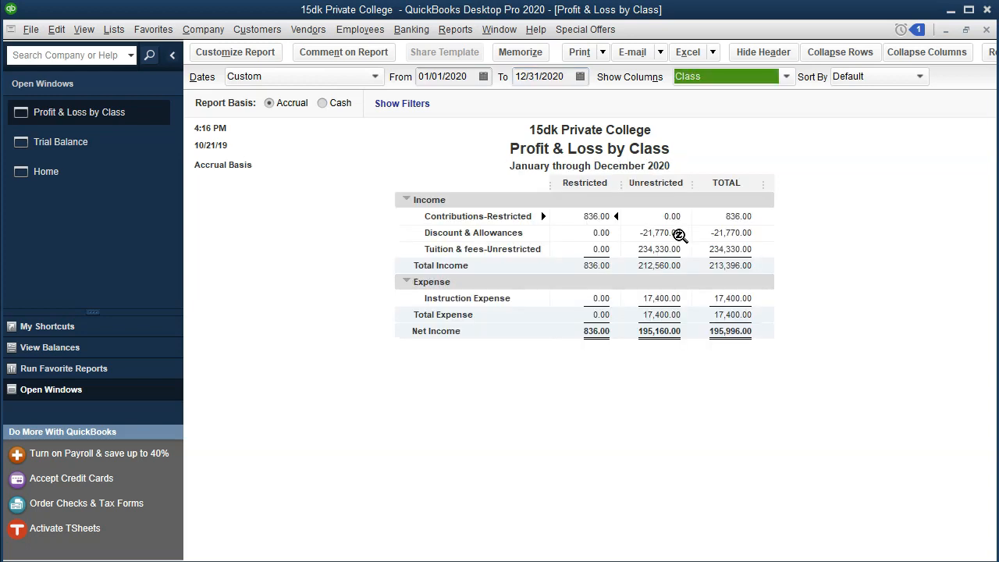
pyautogui.moveTo(622, 177); pyautogui.dragTo(630, 179)
pyautogui.click(406, 122)
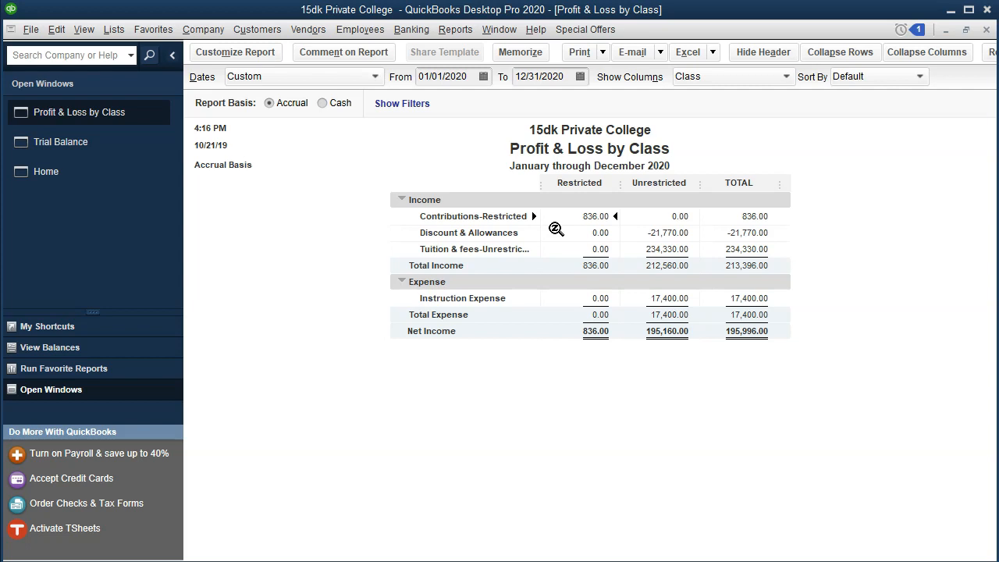
# Open the Profit & Loss by Job report and set its date range from 01/01/2020 to 12/31/2020.
pyautogui.click(466, 33)
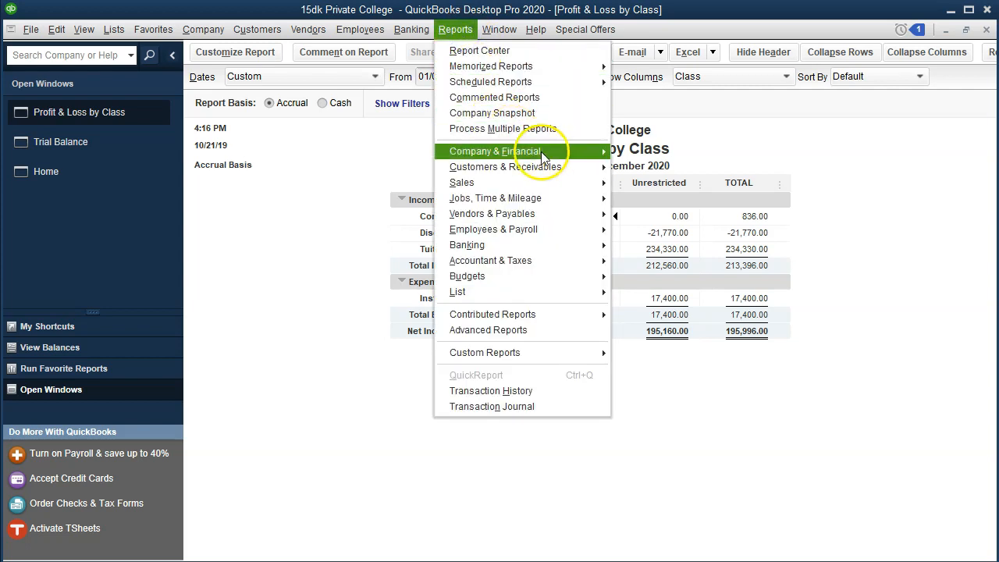
pyautogui.moveTo(586, 151)
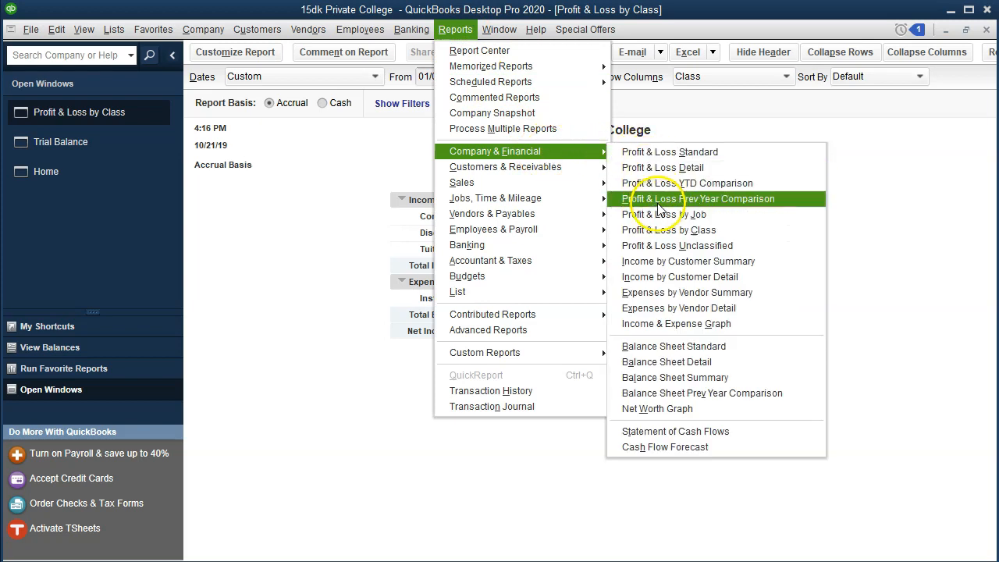
pyautogui.click(719, 218)
pyautogui.press('Tab')
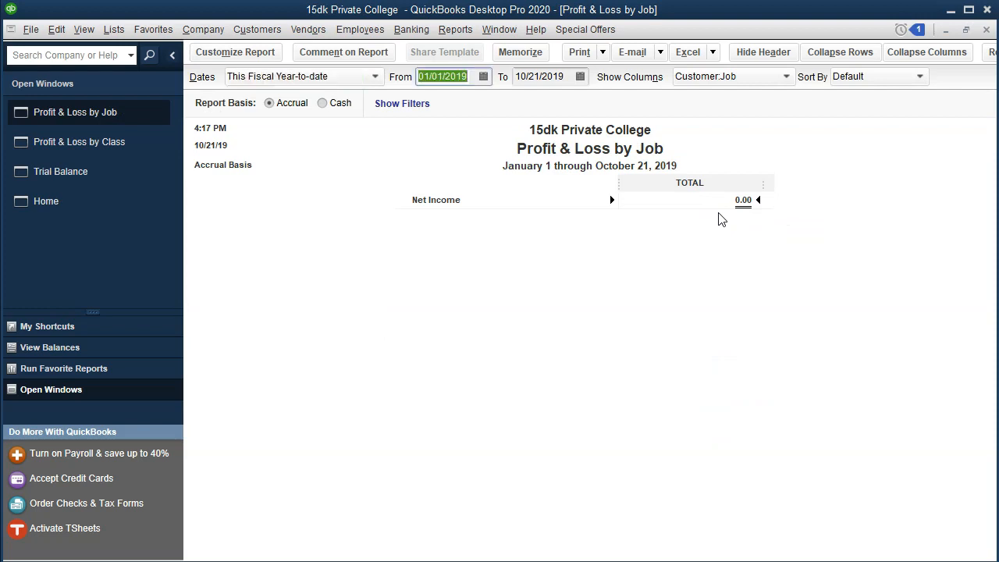
pyautogui.write('01012020')
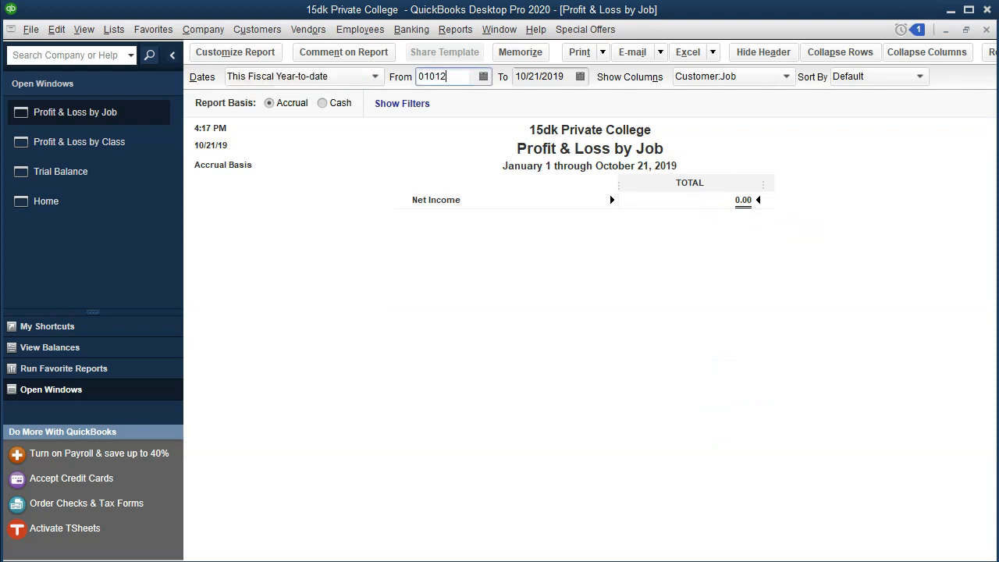
pyautogui.press('Tab')
pyautogui.write('12/31/2020')
pyautogui.press('Tab')
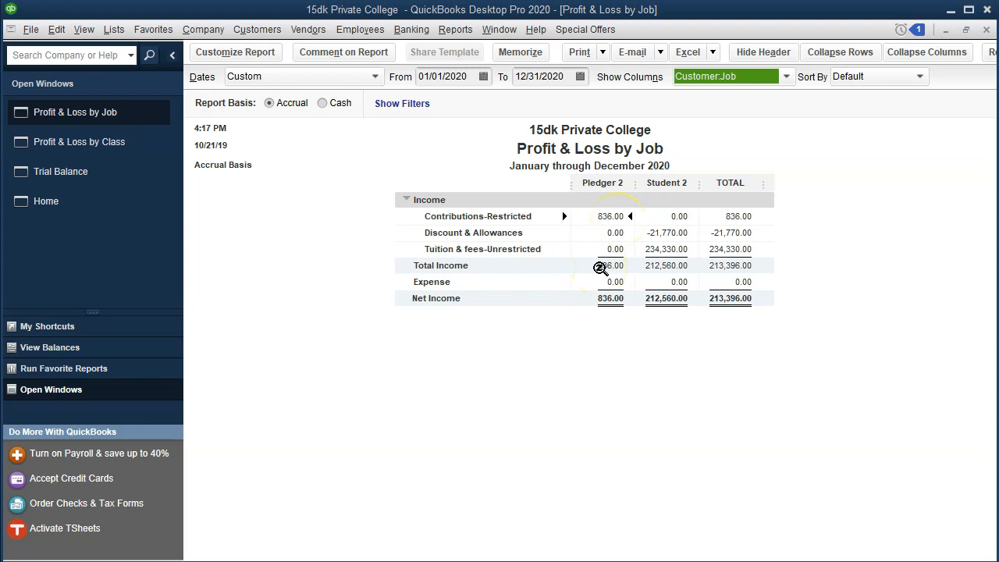
pyautogui.click(607, 218)
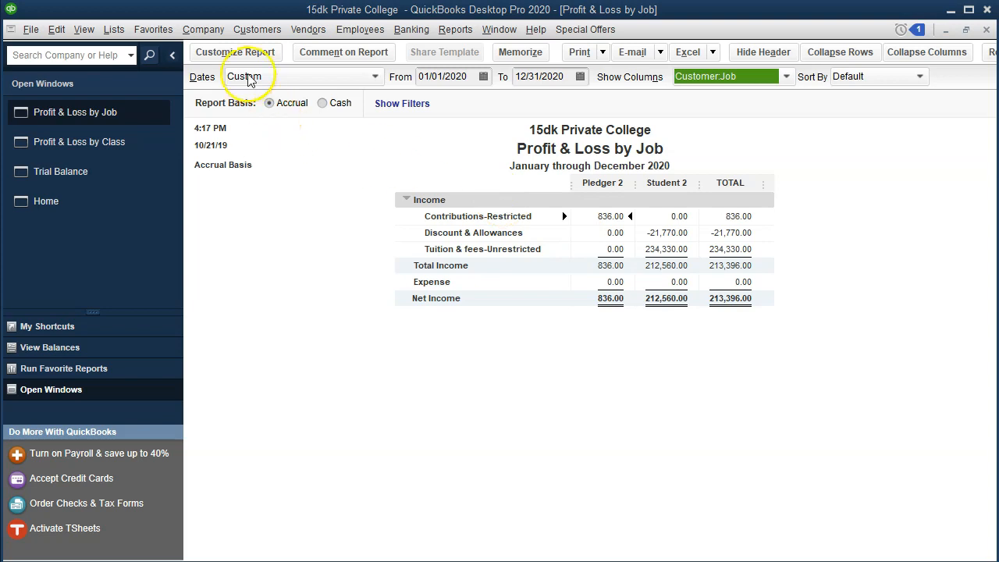
# In the Customer Center, move the Job customer above Pledger 2 and nest Pledger 2 beneath it as a job.
pyautogui.click(251, 30)
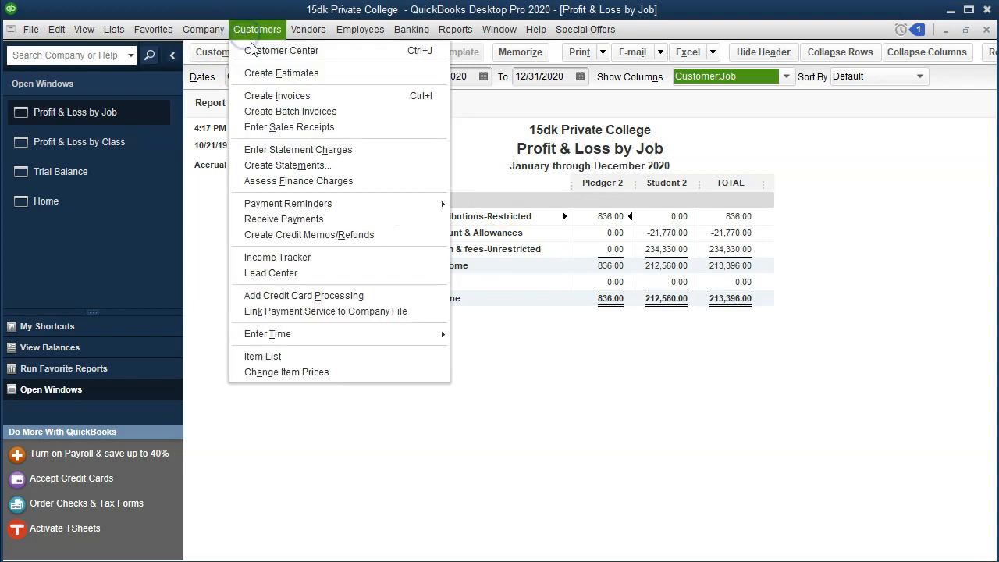
pyautogui.click(316, 53)
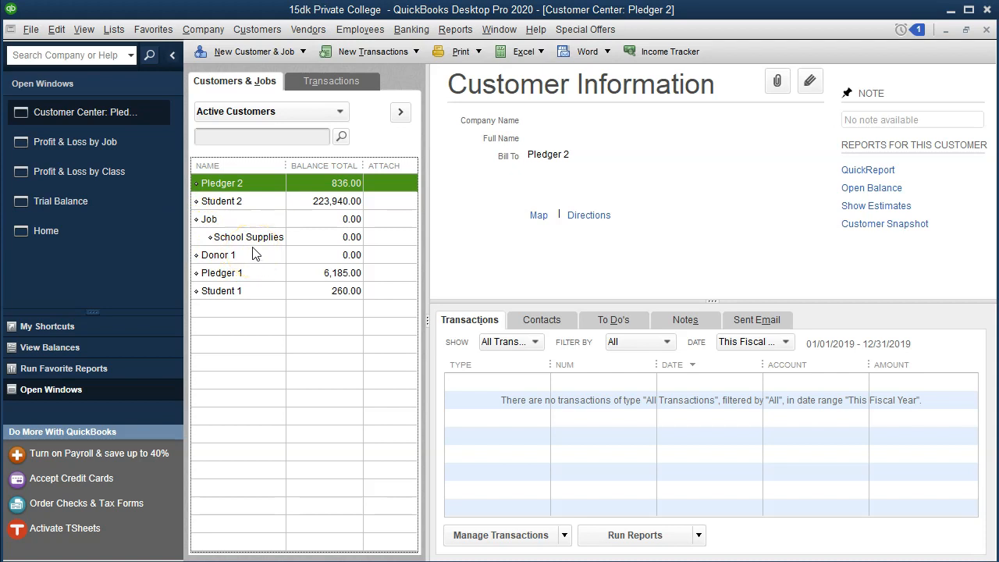
pyautogui.click(197, 221)
pyautogui.moveTo(196, 222); pyautogui.dragTo(201, 178)
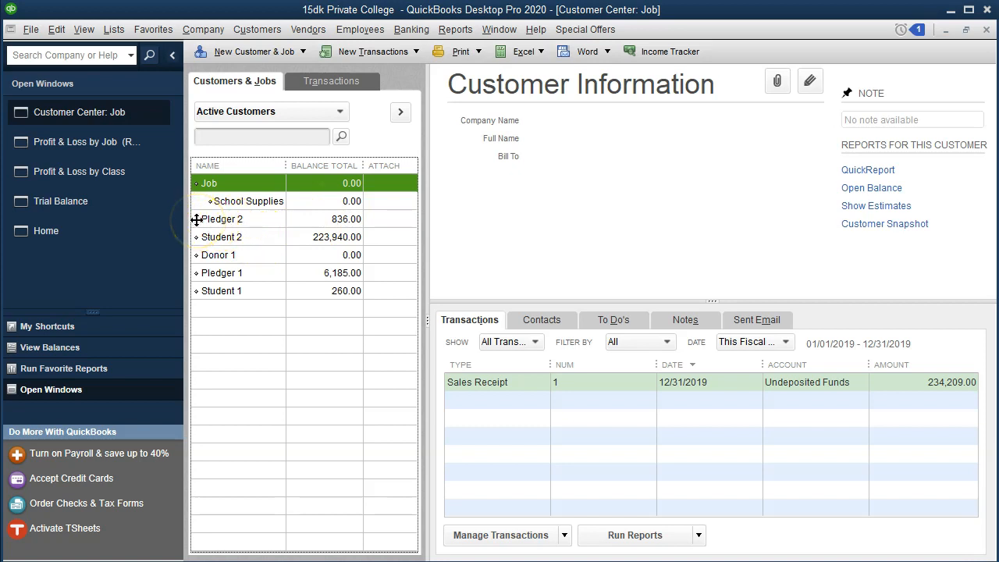
pyautogui.moveTo(196, 219); pyautogui.dragTo(214, 218)
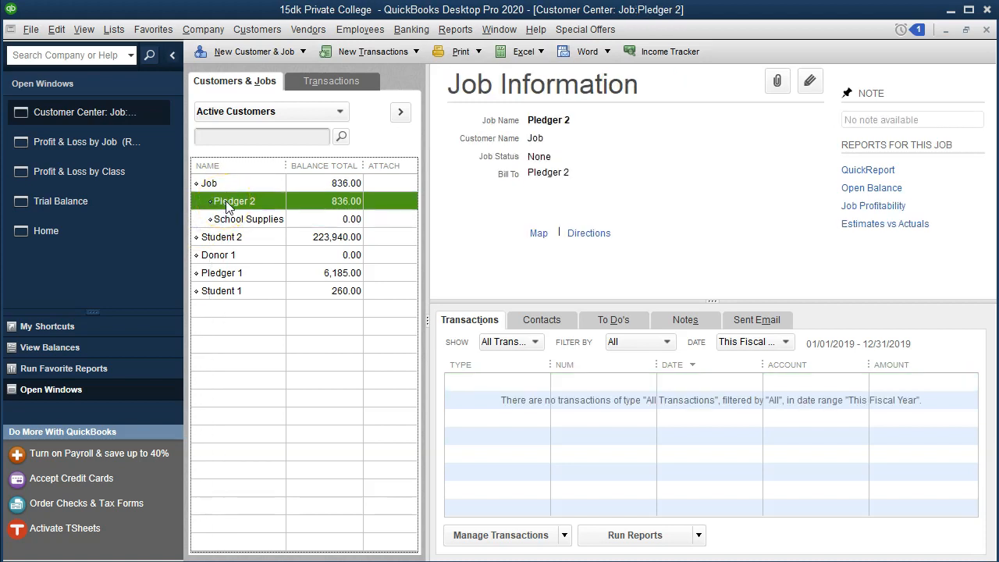
# Set the Pledger 2 job's status to In progress and save the job.
pyautogui.doubleClick(226, 204)
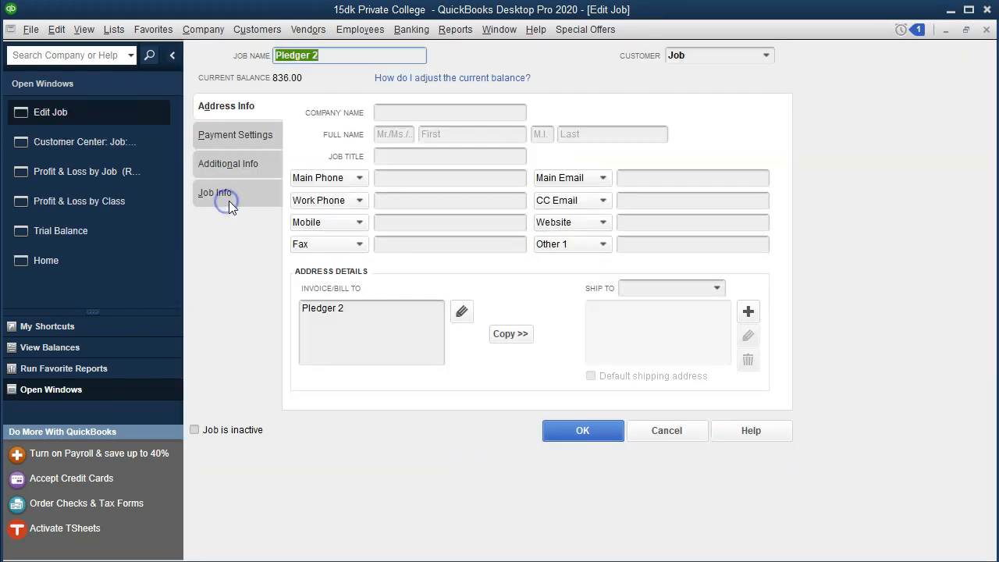
pyautogui.click(228, 201)
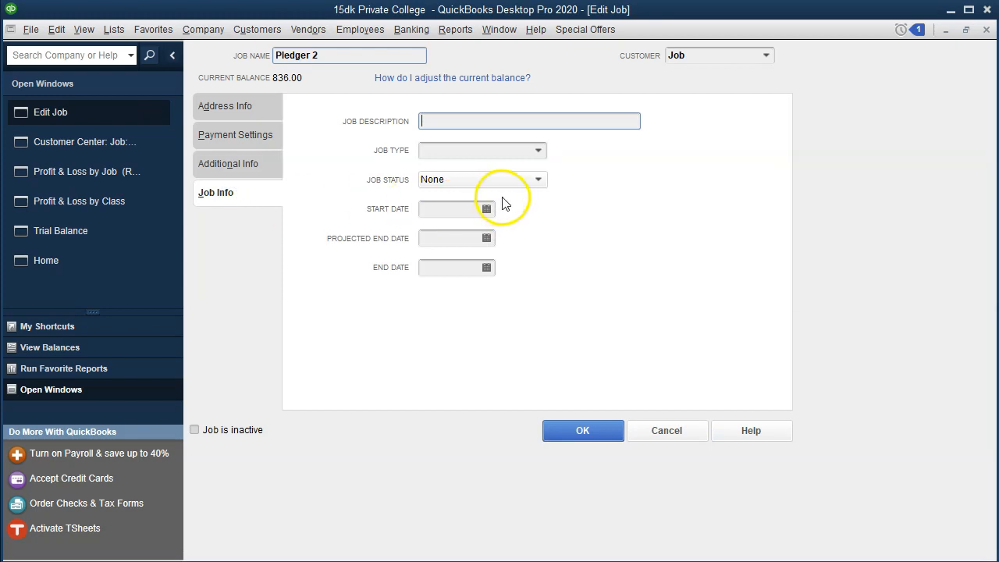
pyautogui.click(533, 182)
pyautogui.click(479, 254)
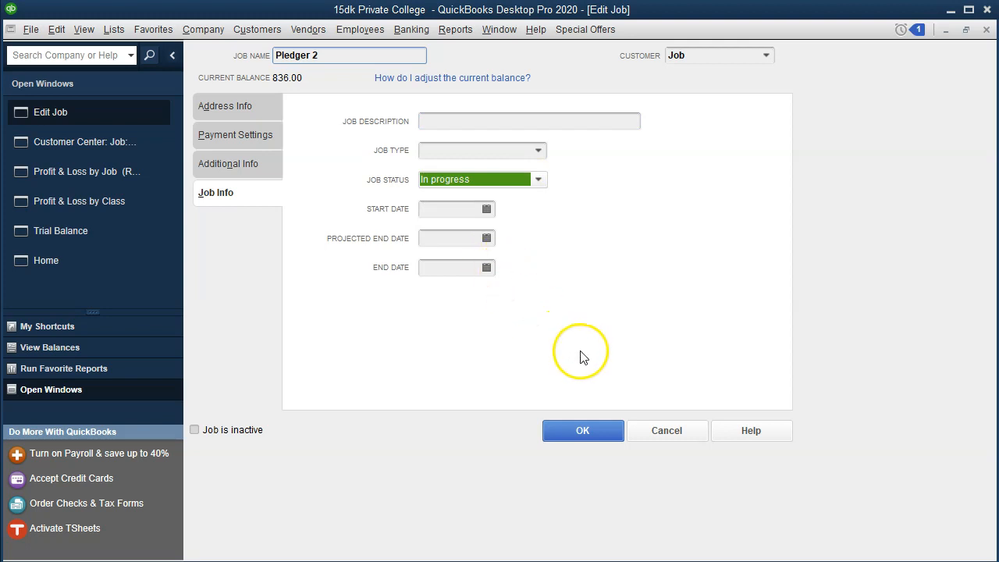
pyautogui.click(584, 431)
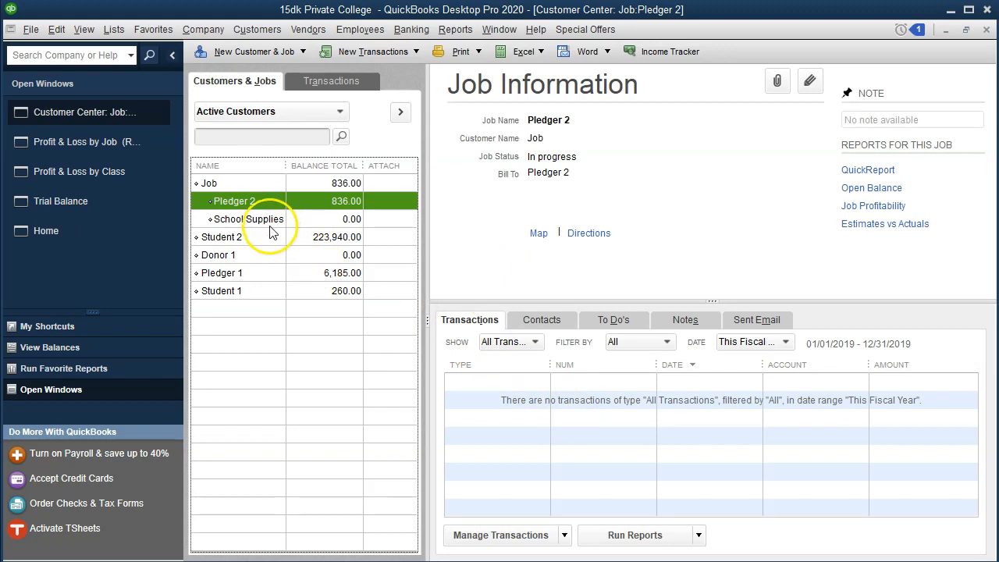
# Set the School Supplies job's status to In progress, save it, and return to the Profit & Loss by Job report.
pyautogui.doubleClick(269, 220)
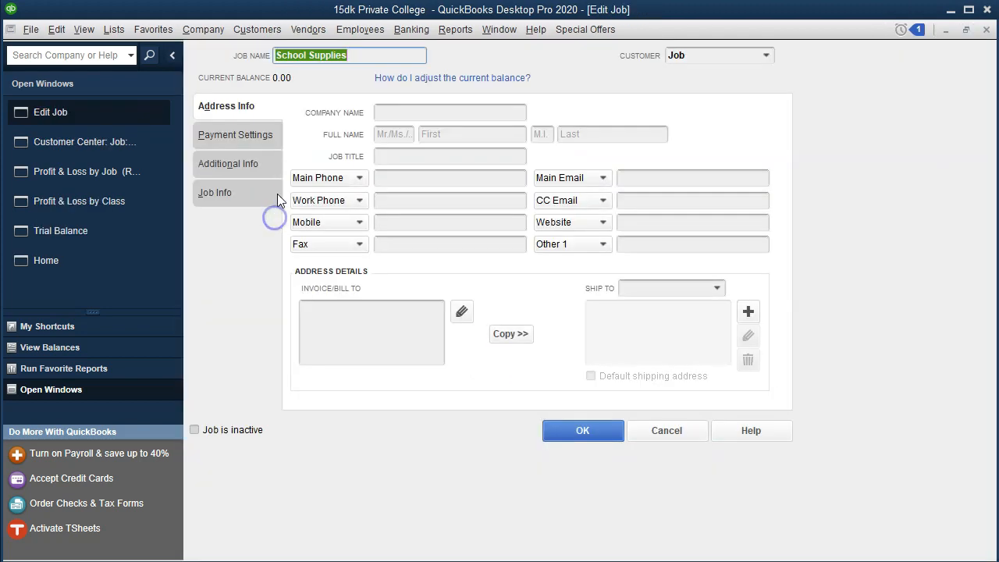
pyautogui.click(260, 200)
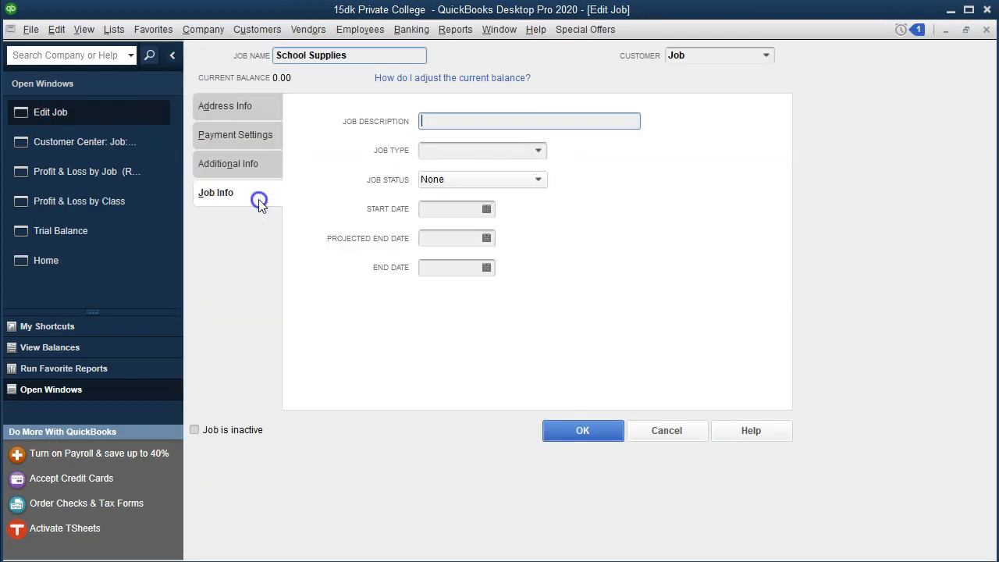
pyautogui.click(533, 181)
pyautogui.click(484, 255)
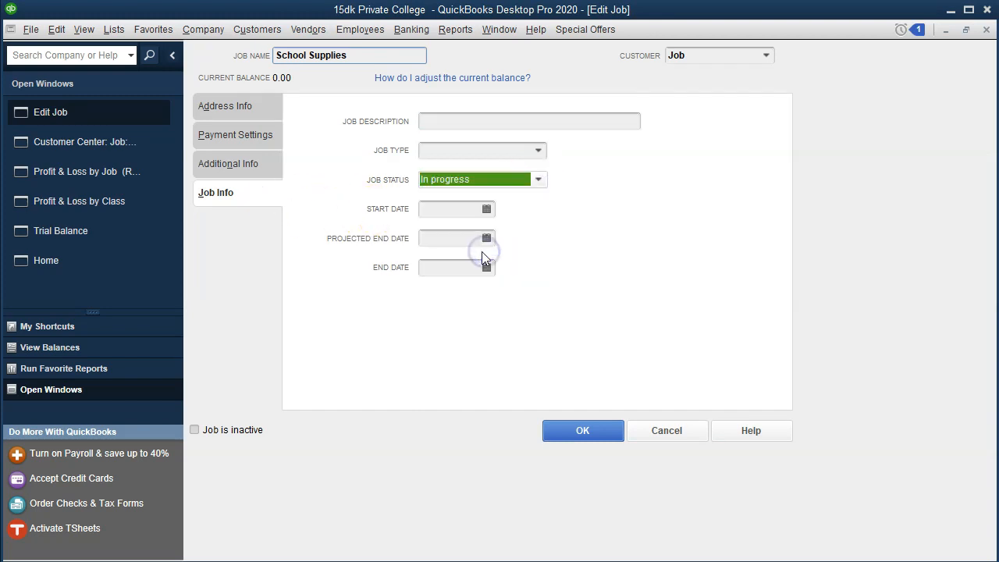
pyautogui.click(568, 434)
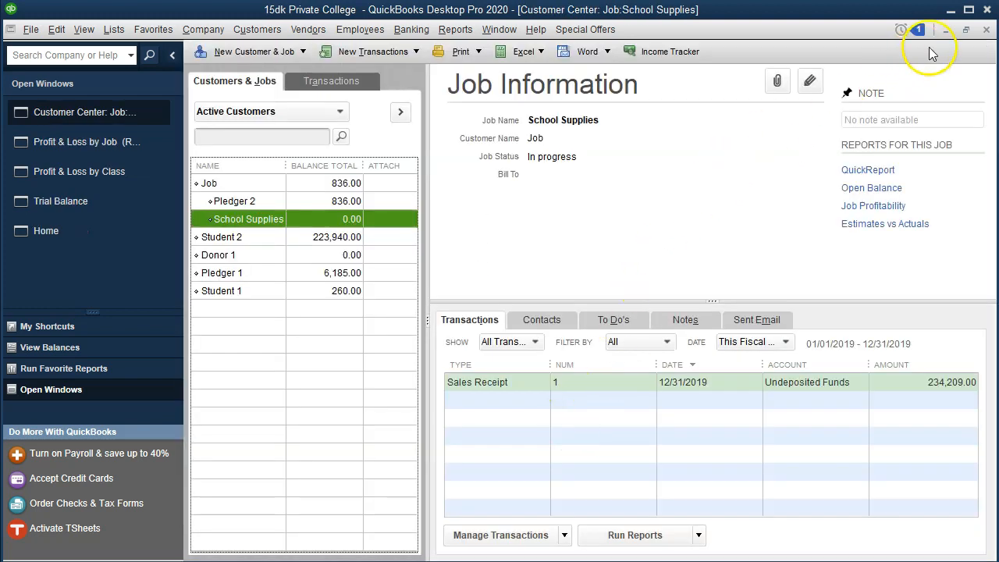
pyautogui.click(986, 30)
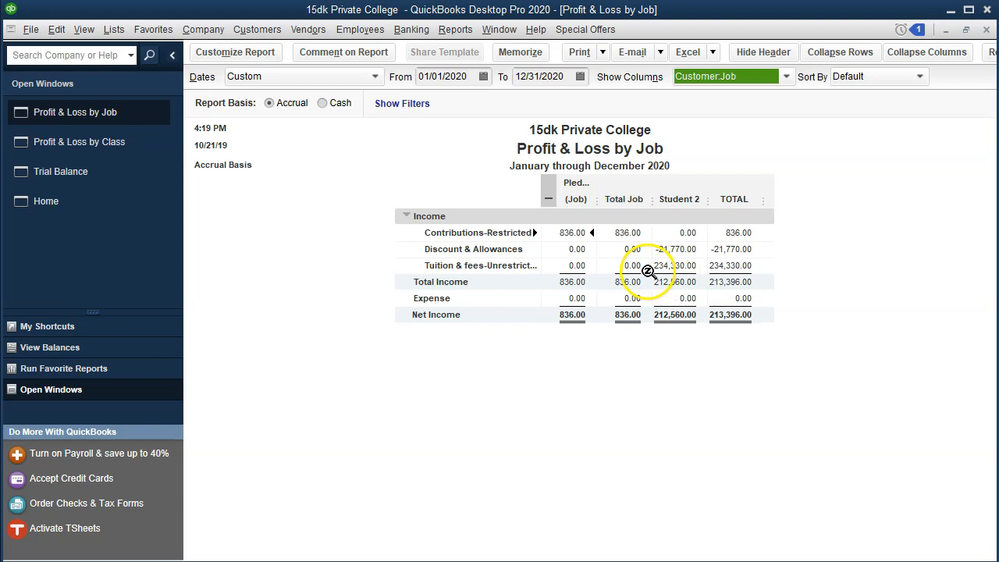
# Widen the job columns in the Profit & Loss by Job report and compare it with the Profit & Loss by Class report.
pyautogui.moveTo(595, 202); pyautogui.dragTo(616, 200)
pyautogui.click(469, 125)
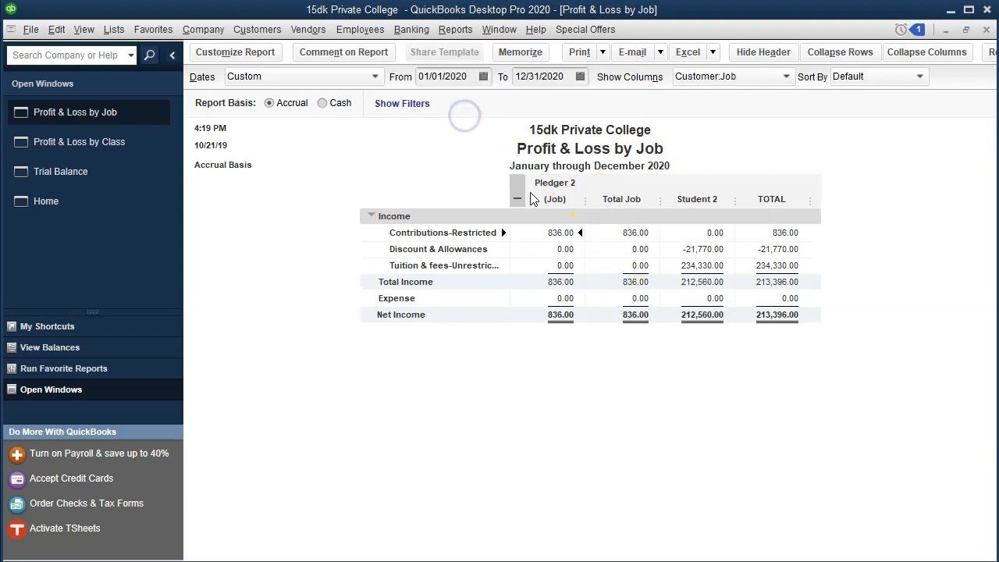
pyautogui.click(555, 206)
pyautogui.click(106, 141)
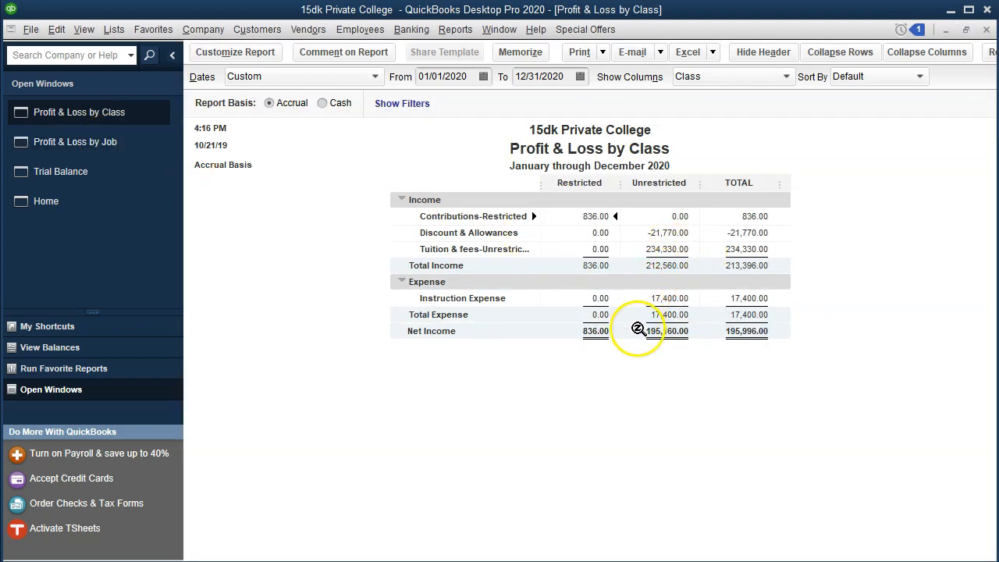
pyautogui.click(150, 148)
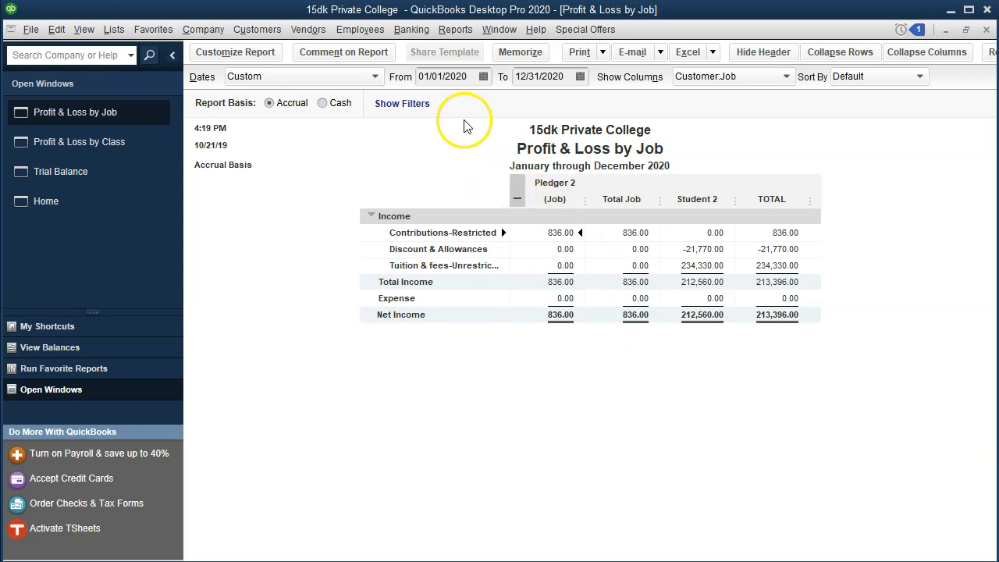
# Change the Profit & Loss by Job report's start date to 01/01/2019 and refresh the figures.
pyautogui.click(469, 78)
pyautogui.press('BackSpace')
pyautogui.press('BackSpace')
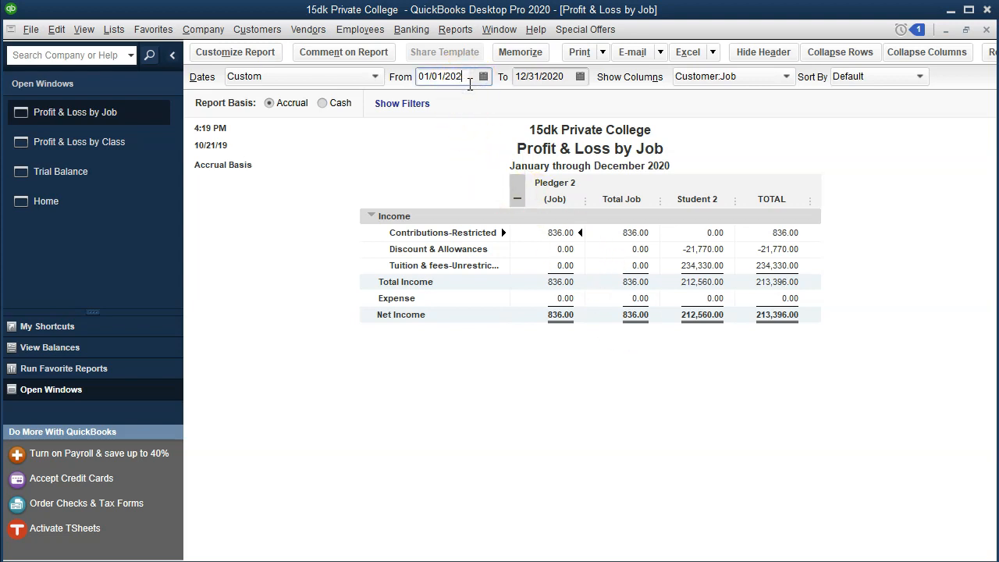
pyautogui.write('19')
pyautogui.click(540, 315)
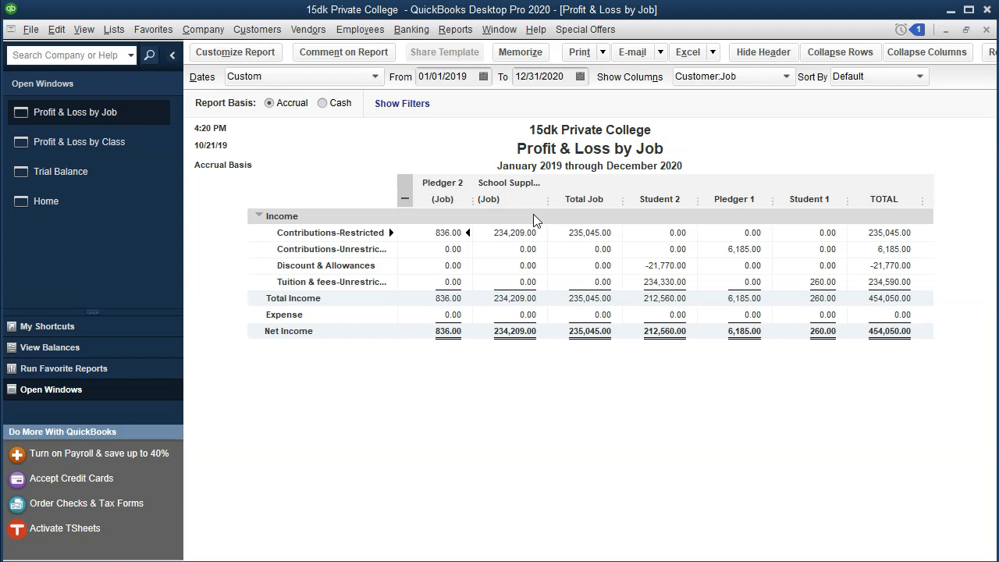
# Open the standard Balance Sheet report as of 12/31/2020 and review the net assets in its equity section.
pyautogui.click(458, 37)
pyautogui.moveTo(550, 152)
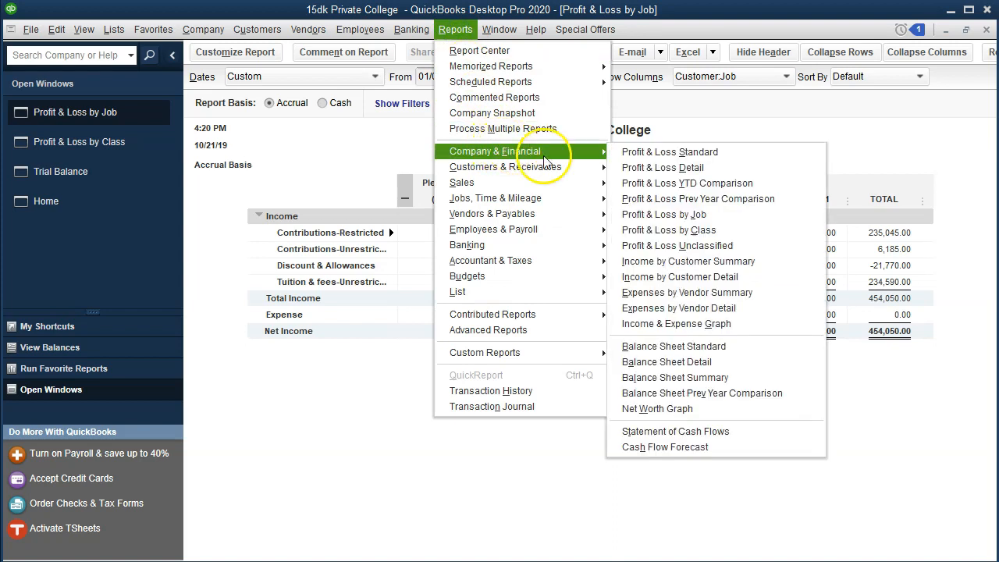
pyautogui.click(685, 347)
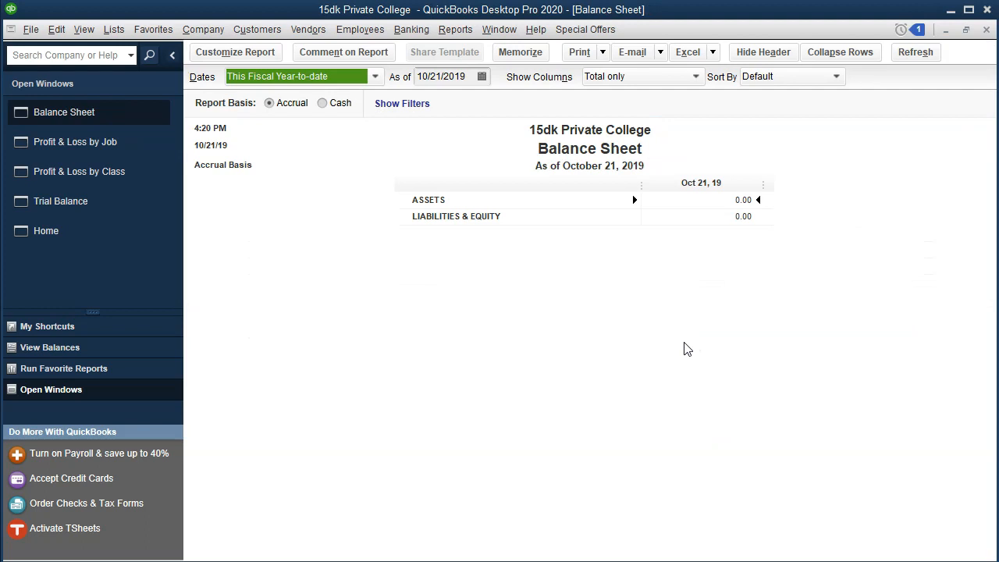
pyautogui.press('Tab')
pyautogui.write('123.1')
pyautogui.press('BackSpace')
pyautogui.press('BackSpace')
pyautogui.write('12020')
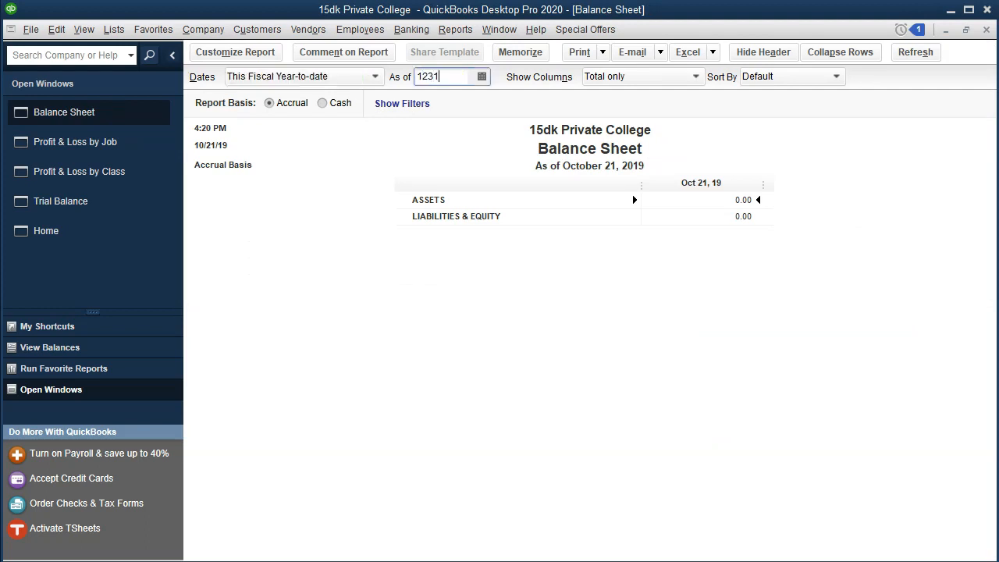
pyautogui.press('Tab')
pyautogui.scroll(-7, 684, 348)
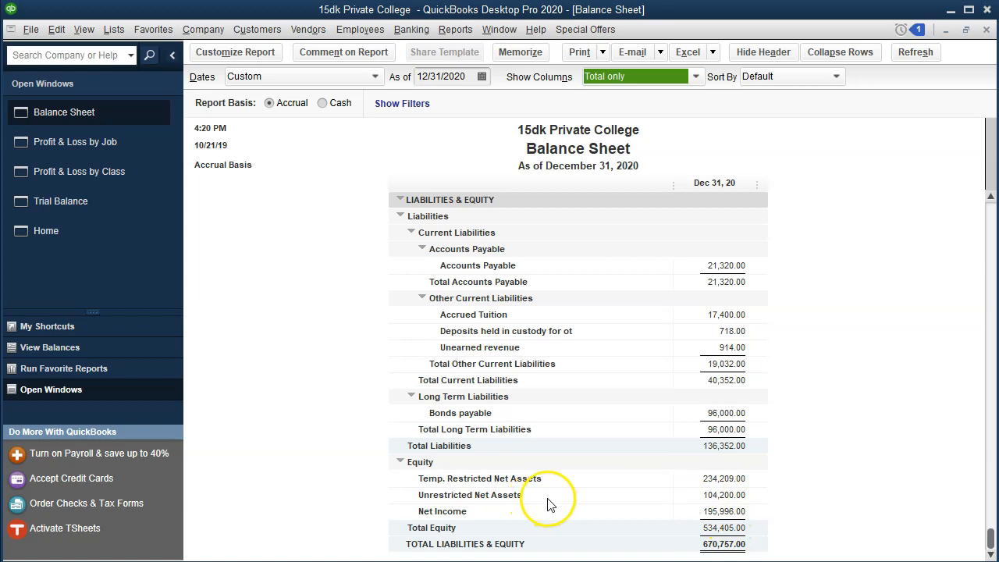
pyautogui.click(719, 492)
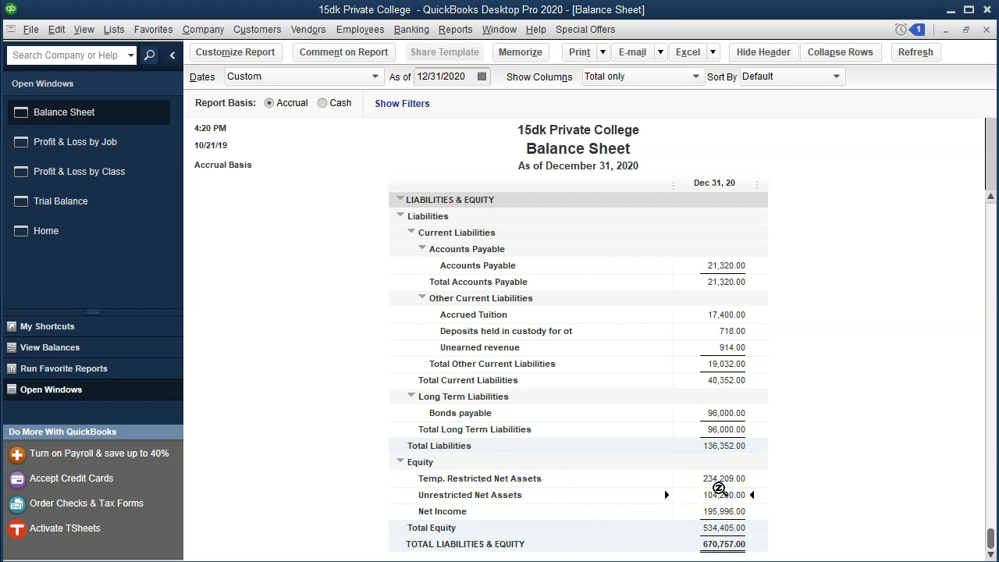
# Filter the Profit & Loss by Job report to show only jobs with the job status In progress.
pyautogui.press('Up')
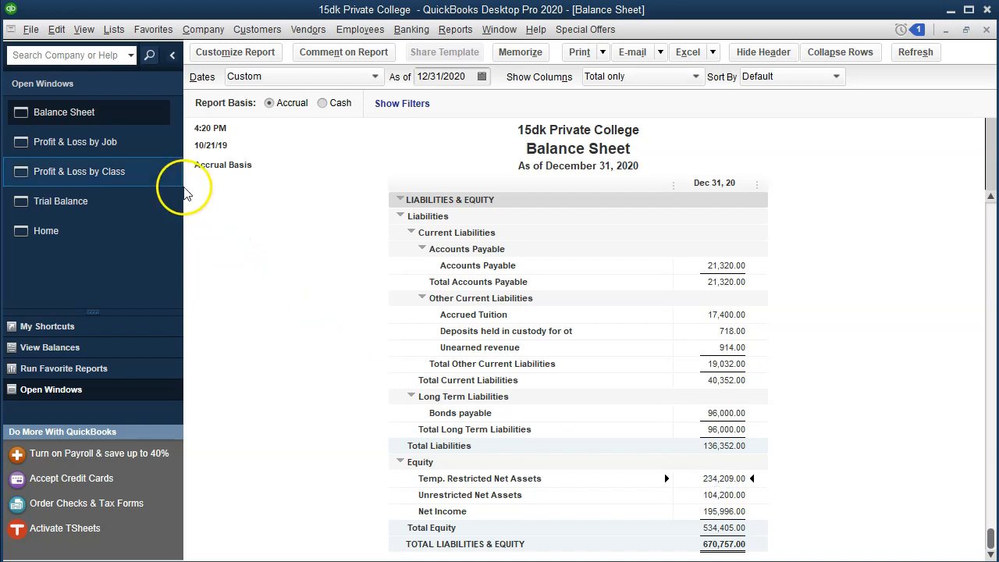
pyautogui.click(137, 152)
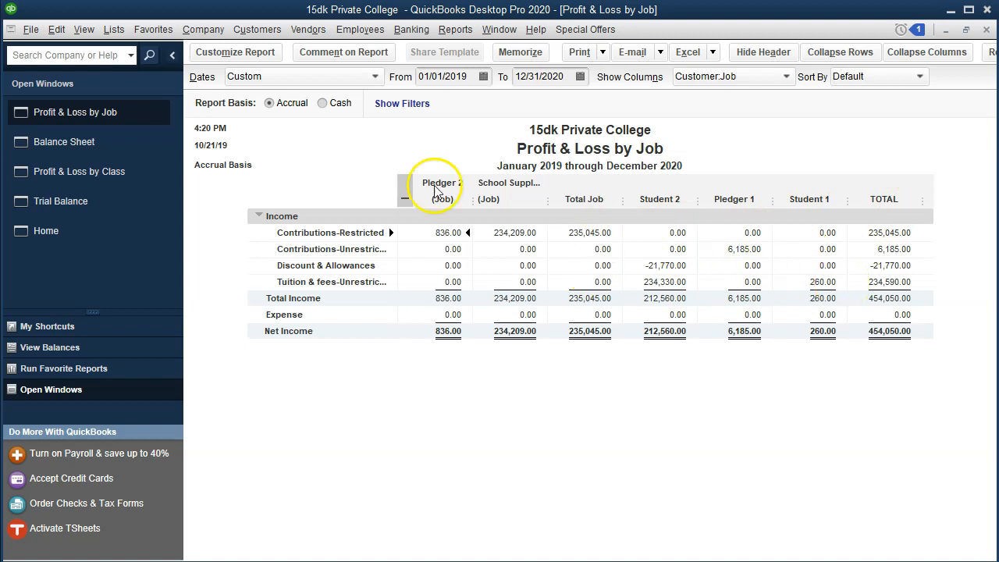
pyautogui.click(264, 58)
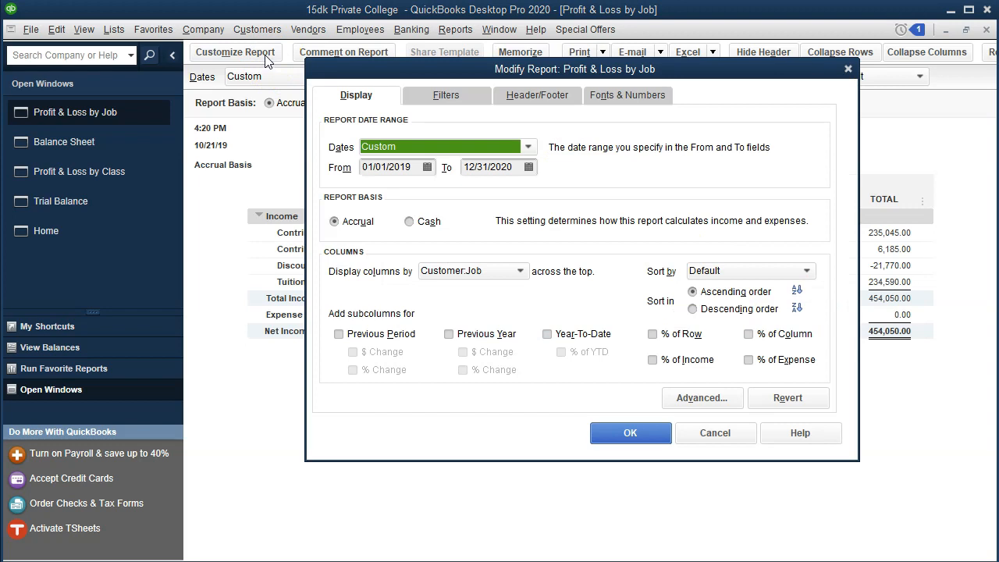
pyautogui.click(451, 97)
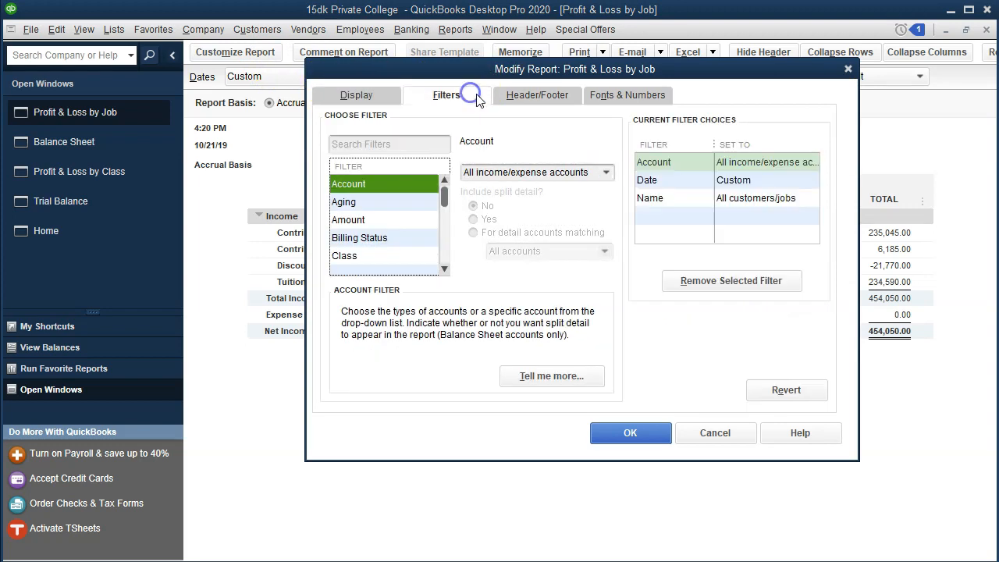
pyautogui.click(444, 270)
pyautogui.click(444, 270)
pyautogui.click(444, 270)
pyautogui.click(444, 270)
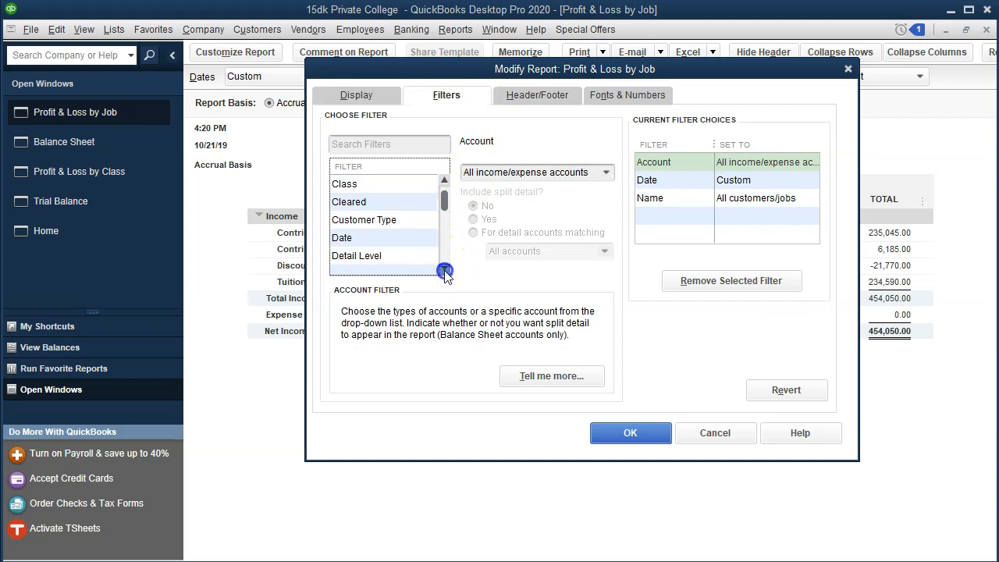
pyautogui.click(444, 270)
pyautogui.click(444, 270)
pyautogui.click(444, 270)
pyautogui.click(444, 270)
pyautogui.click(444, 270)
pyautogui.click(444, 270)
pyautogui.click(444, 270)
pyautogui.click(444, 270)
pyautogui.click(444, 270)
pyautogui.click(407, 237)
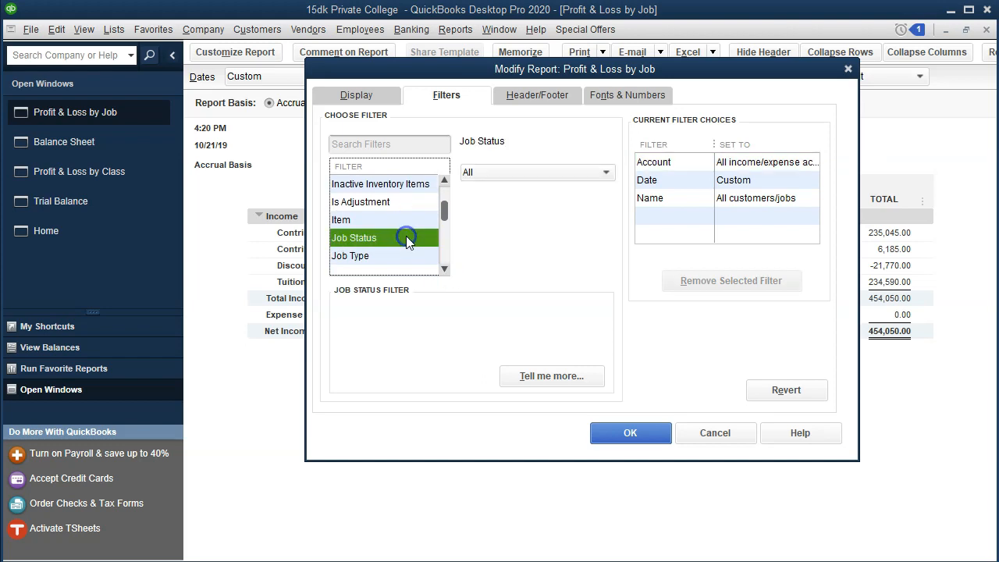
pyautogui.click(558, 173)
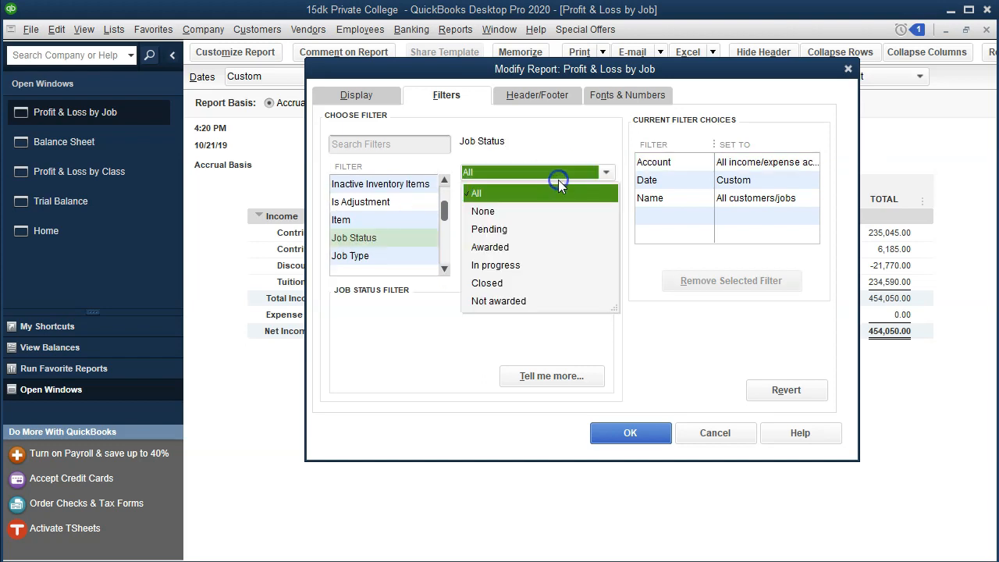
pyautogui.click(542, 265)
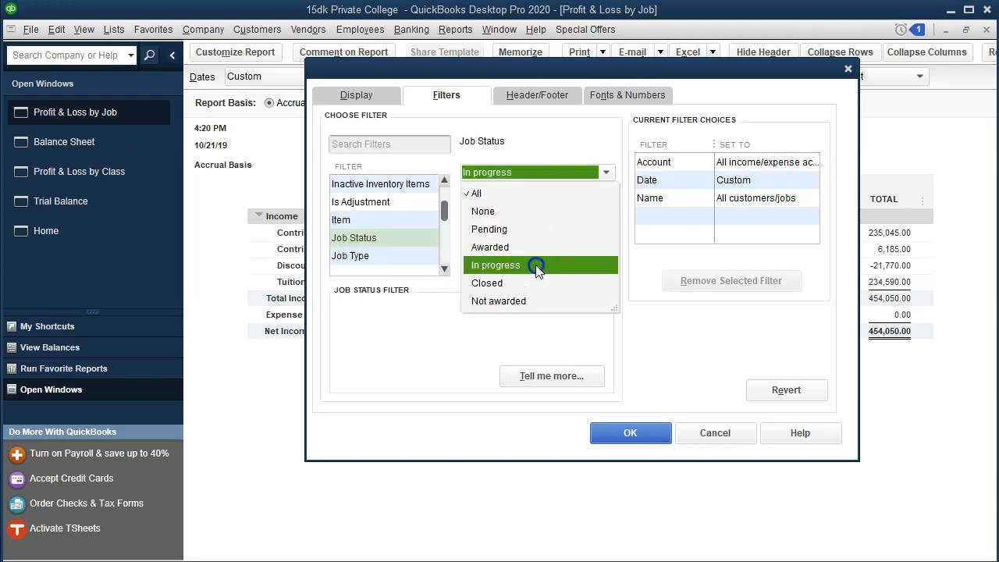
pyautogui.click(631, 433)
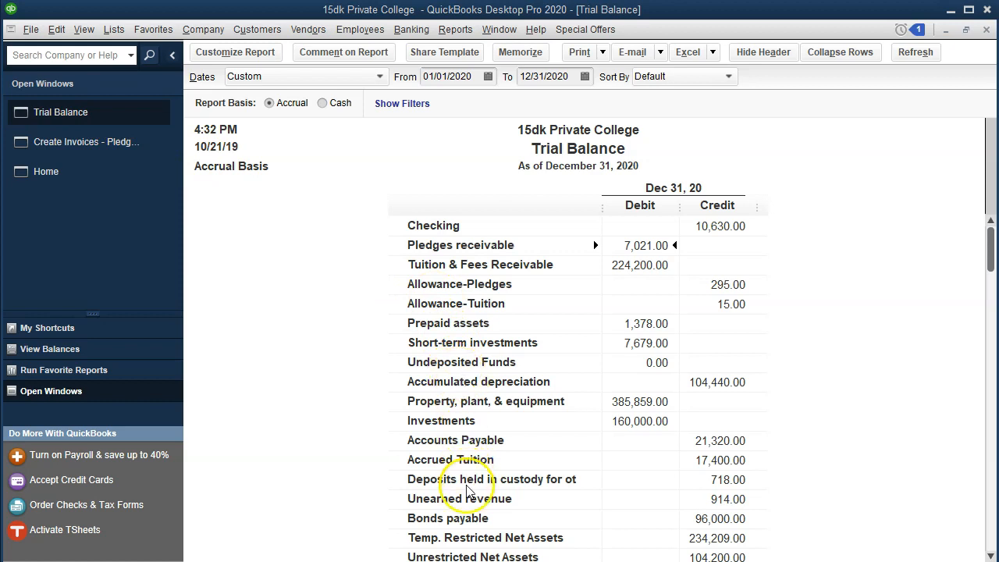
# Switch to Excel and check the pledges receivable amounts in the journal entries on the Ex (3) worksheet.
pyautogui.click(511, 546)
pyautogui.click(348, 347)
pyautogui.click(331, 422)
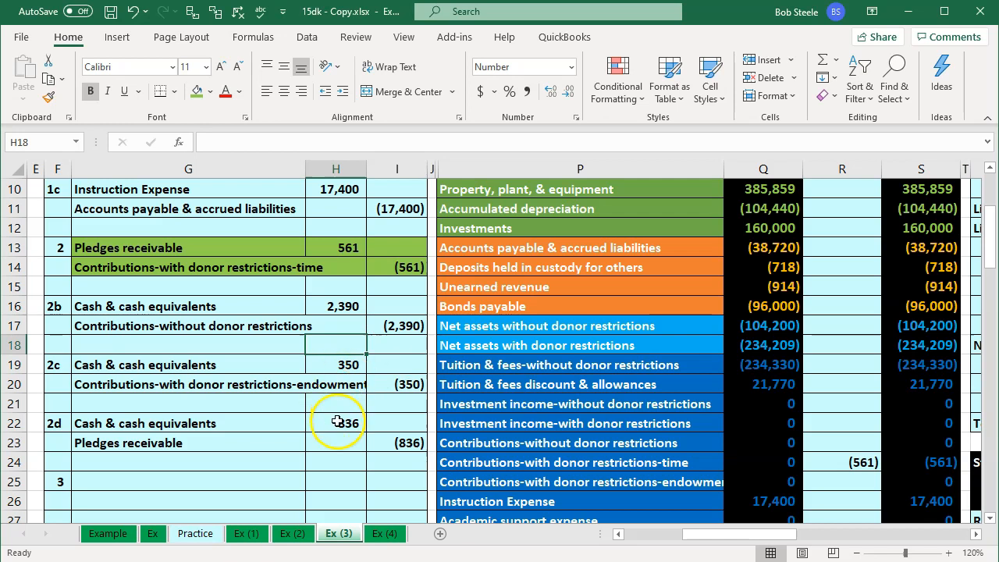
pyautogui.click(339, 251)
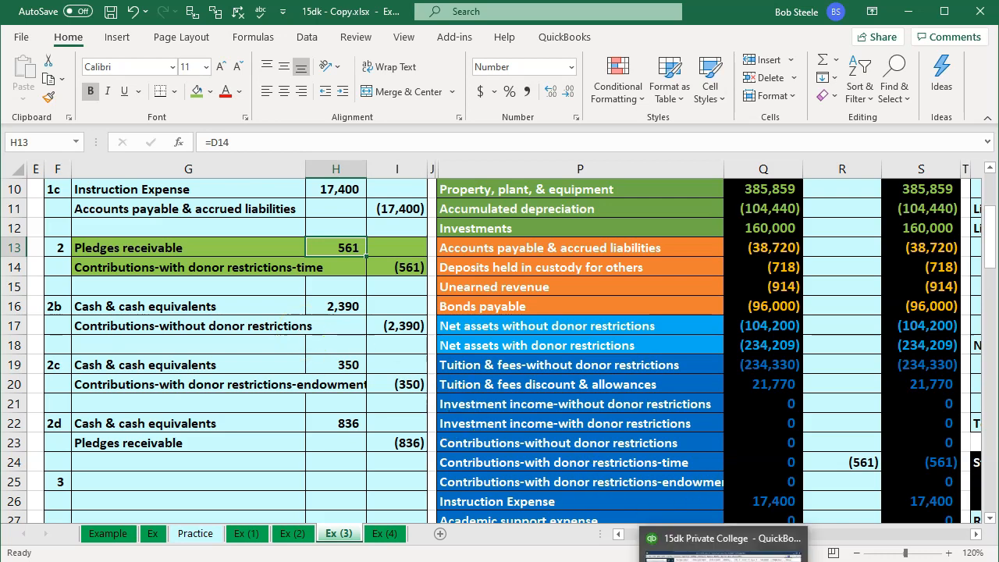
# Switch to QuickBooks, trace the Trial Balance's Contributions-Restricted amount to its source invoice, and close the invoice and detail report.
pyautogui.click(652, 541)
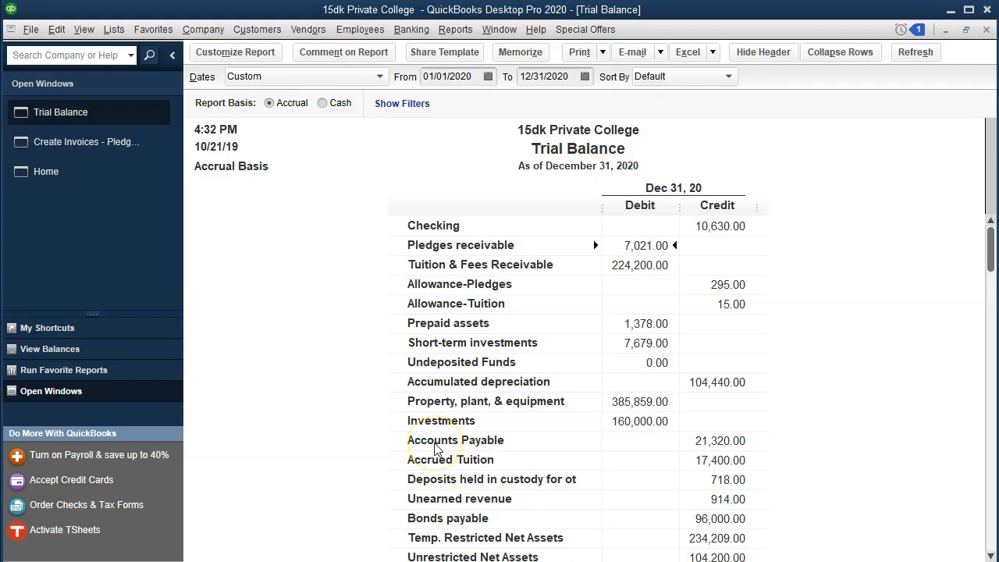
pyautogui.scroll(-2, 437, 449)
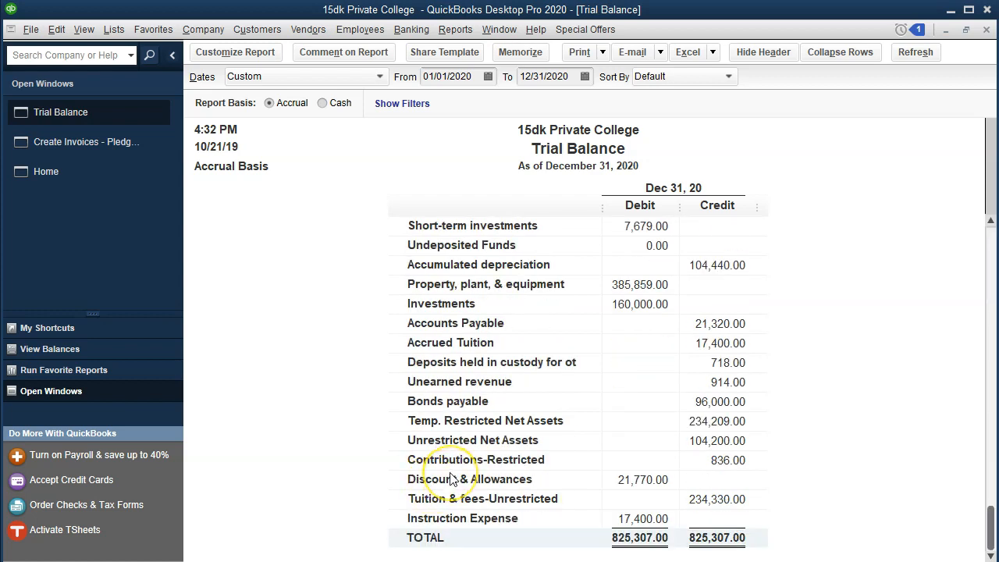
pyautogui.doubleClick(740, 462)
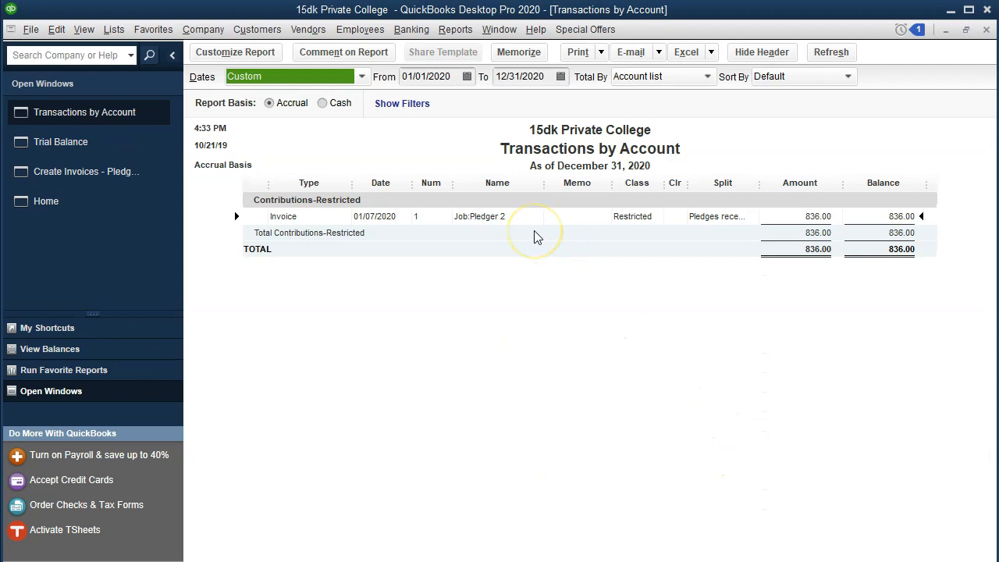
pyautogui.doubleClick(771, 220)
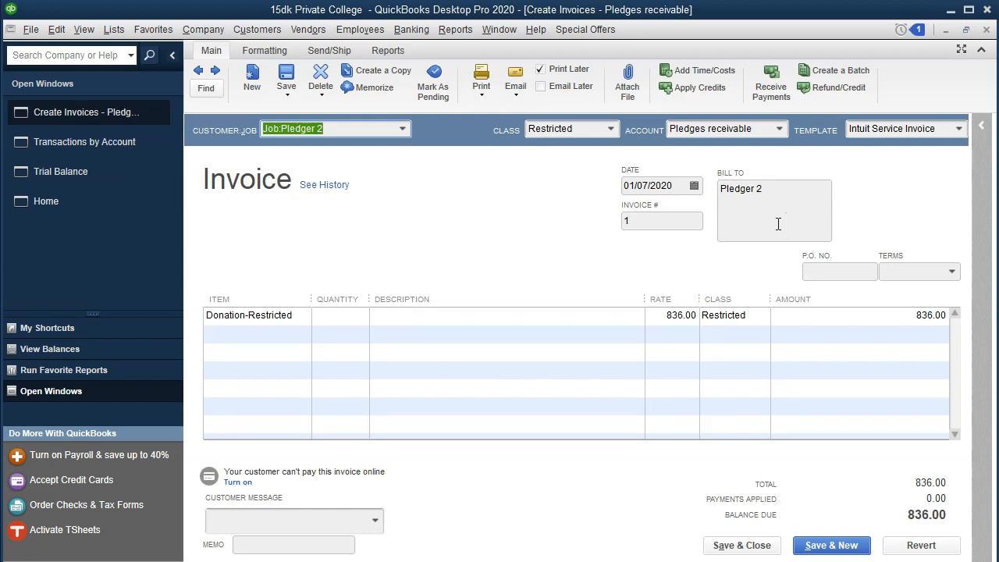
pyautogui.click(986, 30)
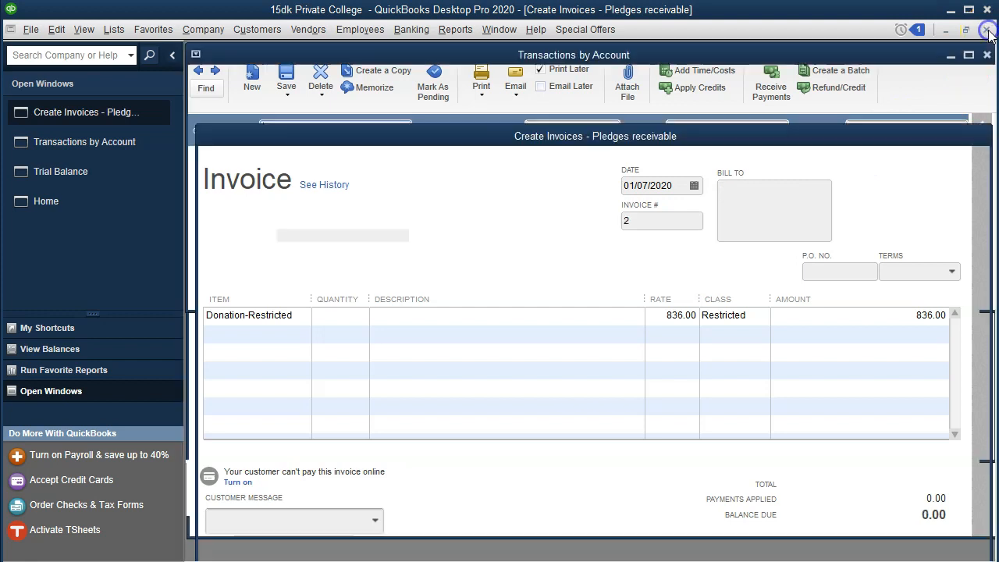
pyautogui.click(986, 29)
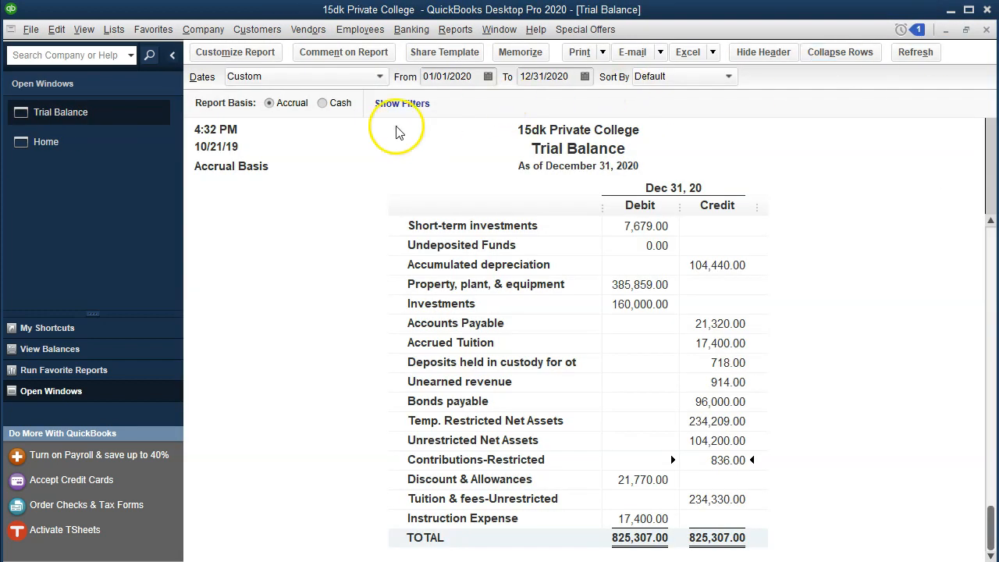
# Reopen invoice 1 for Pledger 2, set the Donation-Restricted rate to 561, and save the changed transaction.
pyautogui.click(122, 160)
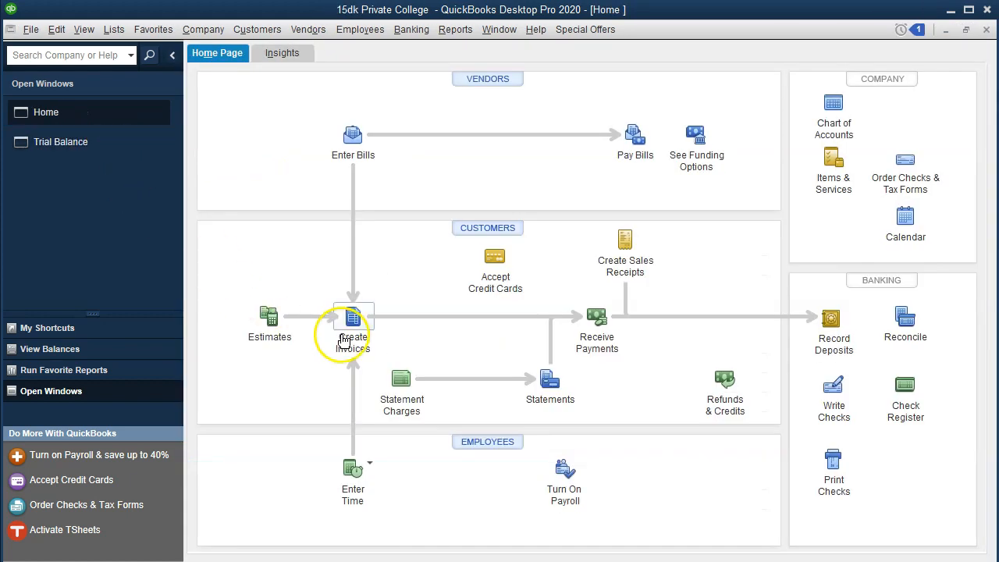
pyautogui.click(343, 341)
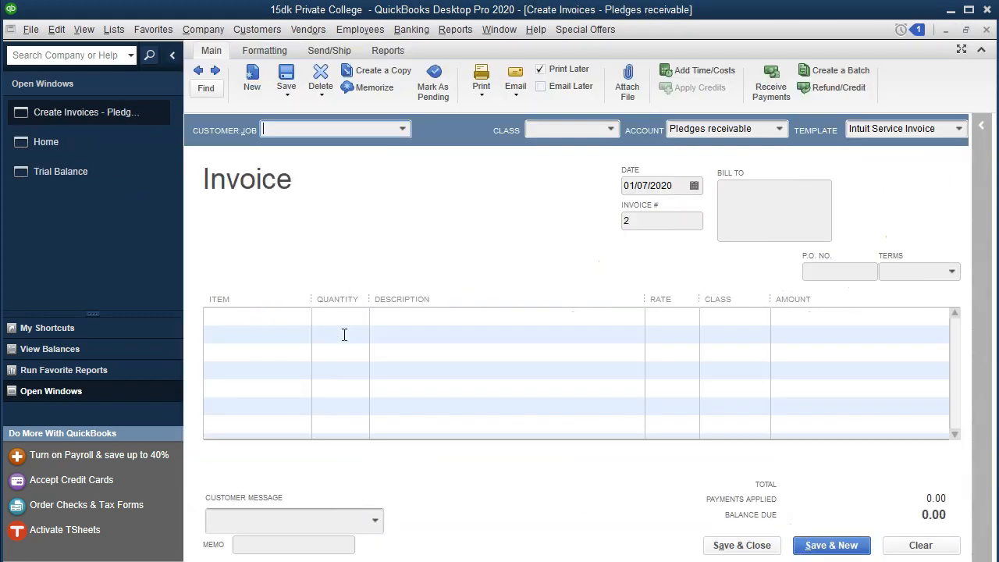
pyautogui.click(198, 71)
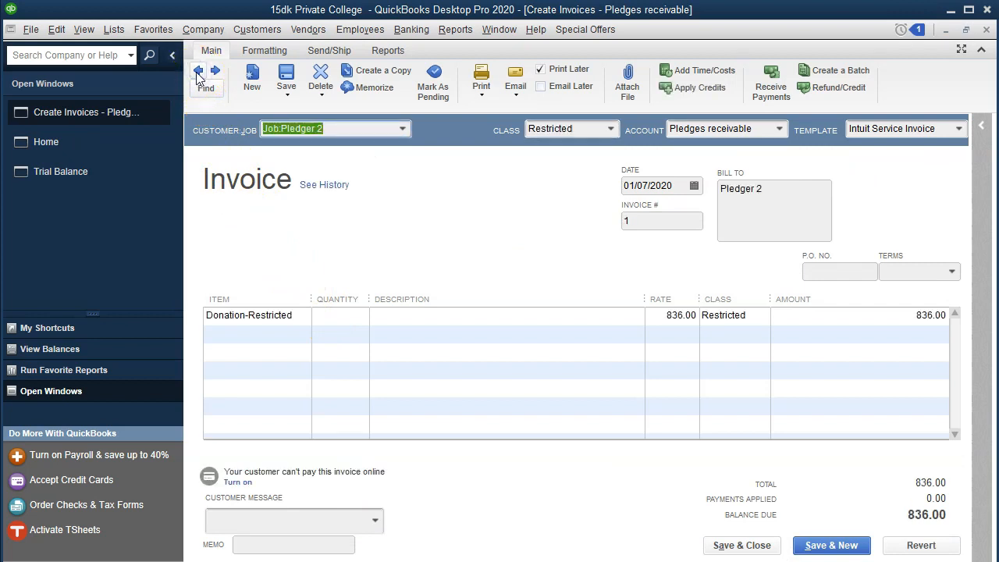
pyautogui.click(312, 233)
pyautogui.click(461, 504)
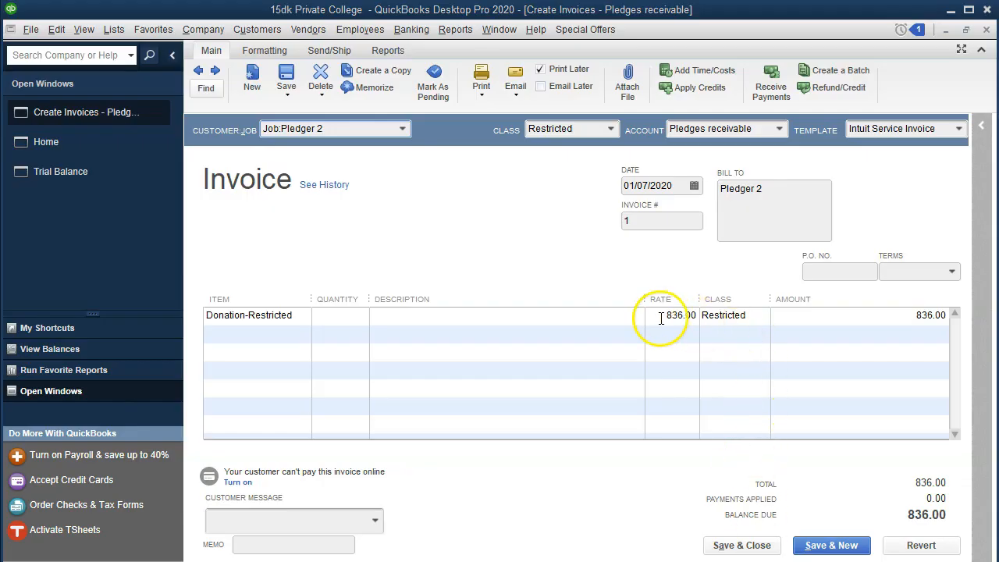
pyautogui.click(661, 318)
pyautogui.write('561')
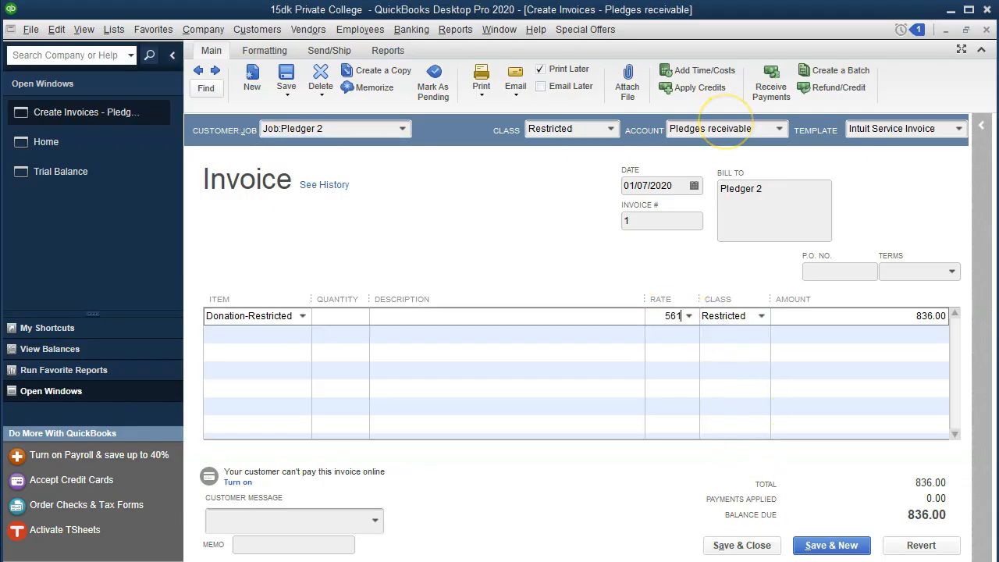
pyautogui.press('Tab')
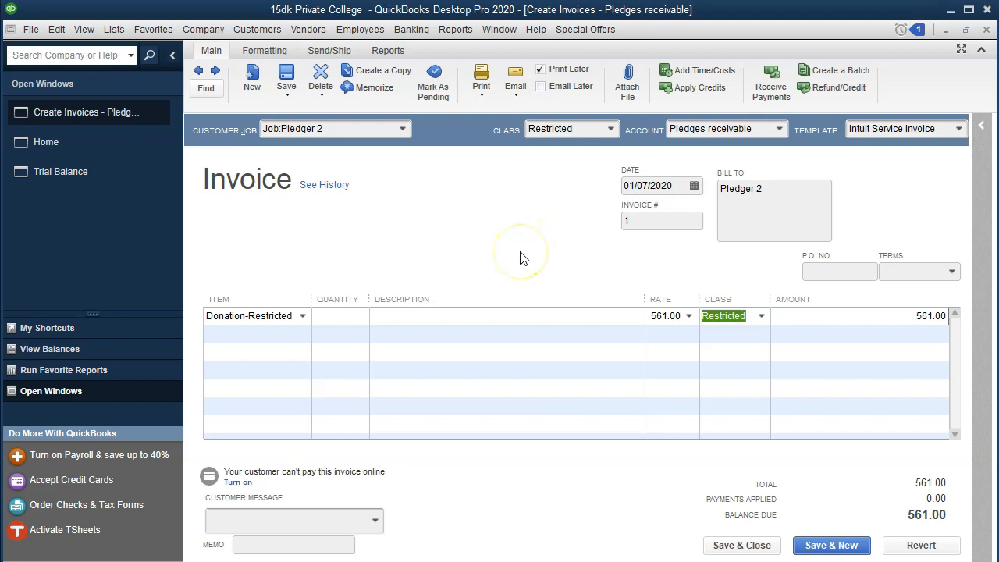
pyautogui.click(707, 549)
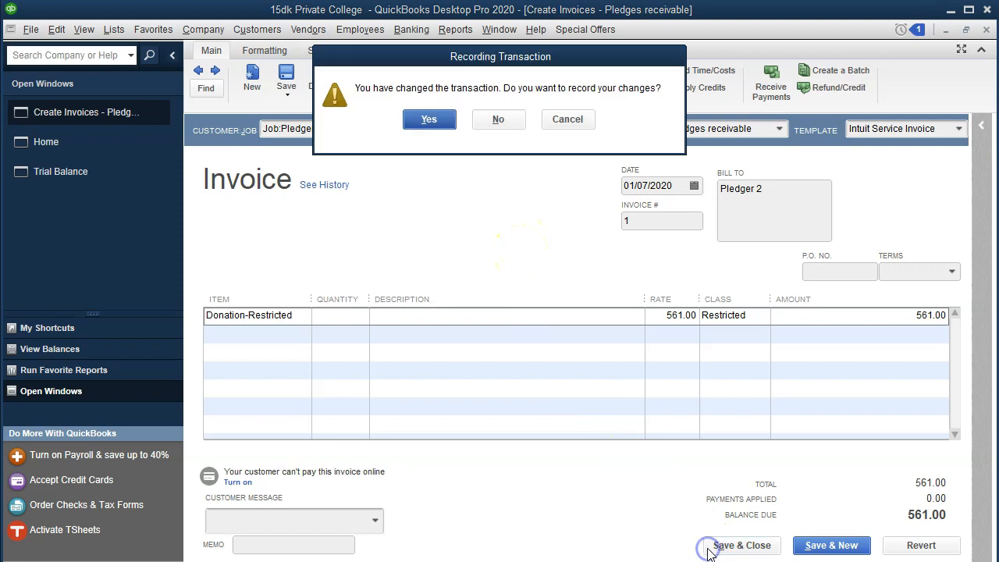
pyautogui.click(437, 121)
pyautogui.click(470, 166)
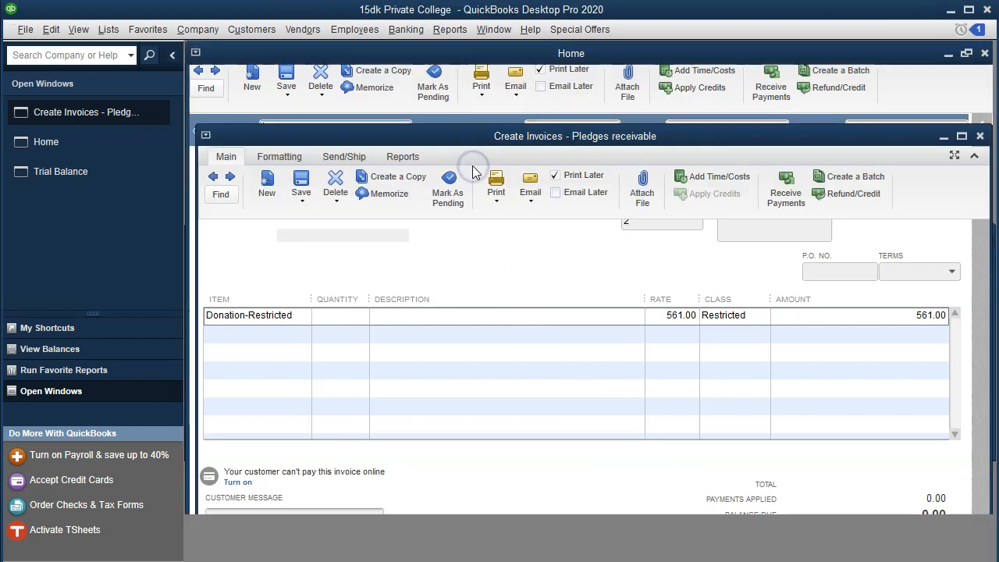
# Return to the Trial Balance and open the transaction detail behind Contributions-Restricted.
pyautogui.click(99, 158)
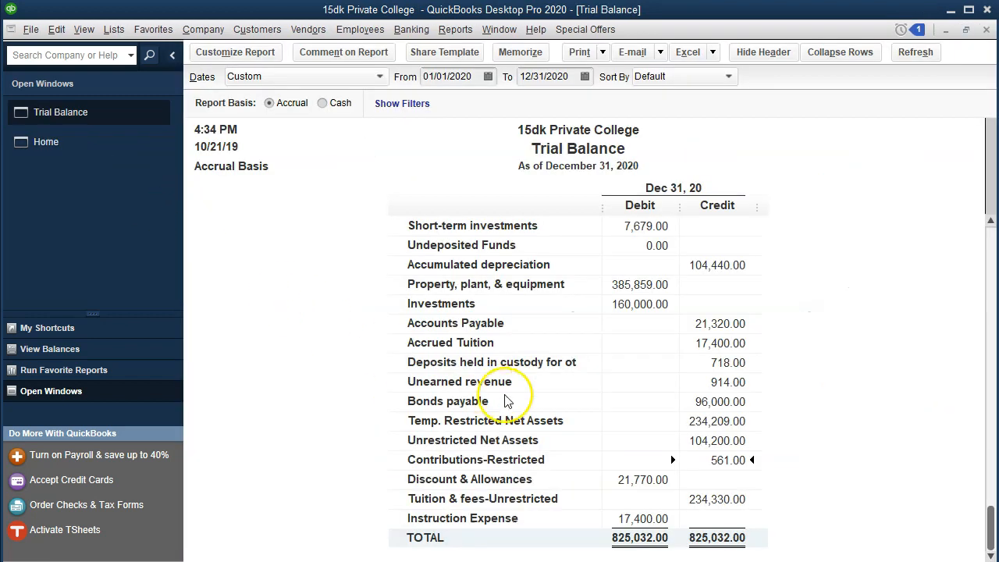
pyautogui.doubleClick(705, 460)
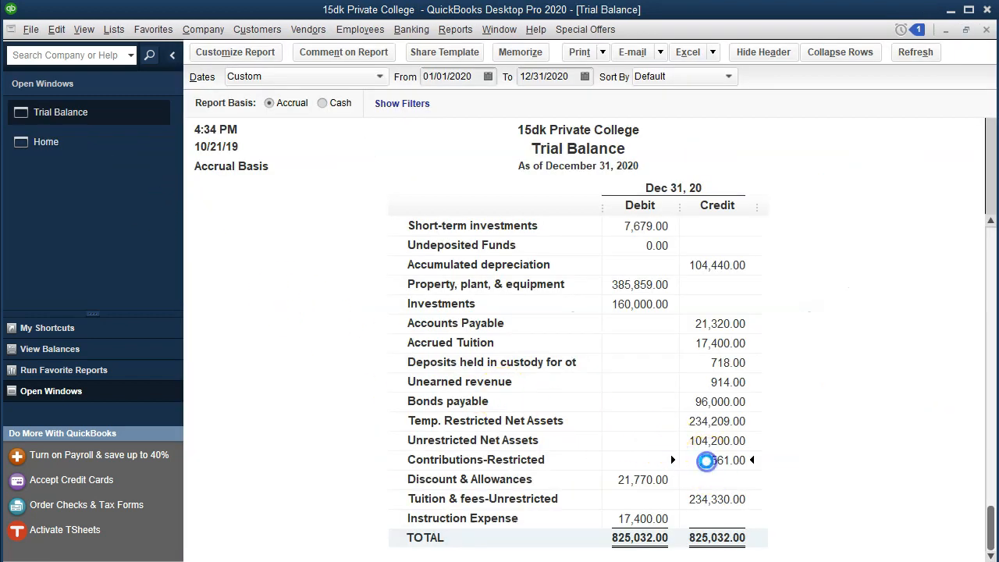